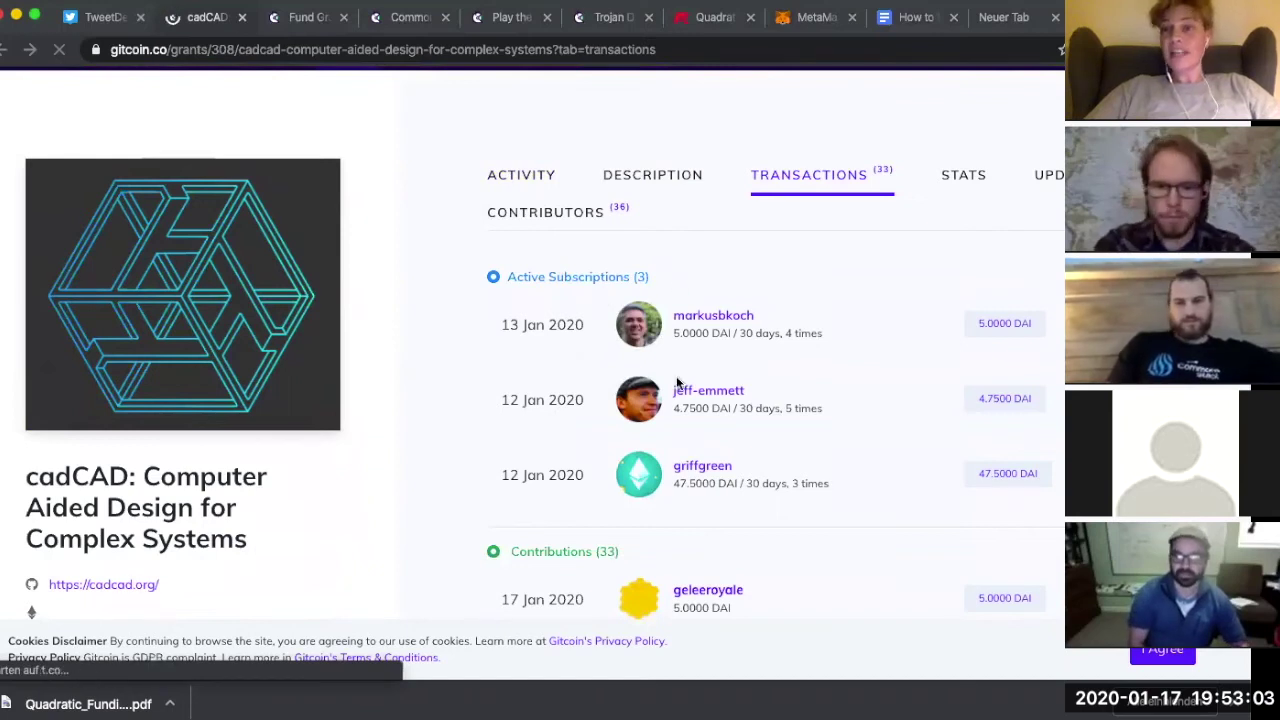
# Step: Review the cadCAD grant's active subscriptions, contributions and estimated CLR matching amounts on its transactions page
pyautogui.scroll(-2, 677, 380)
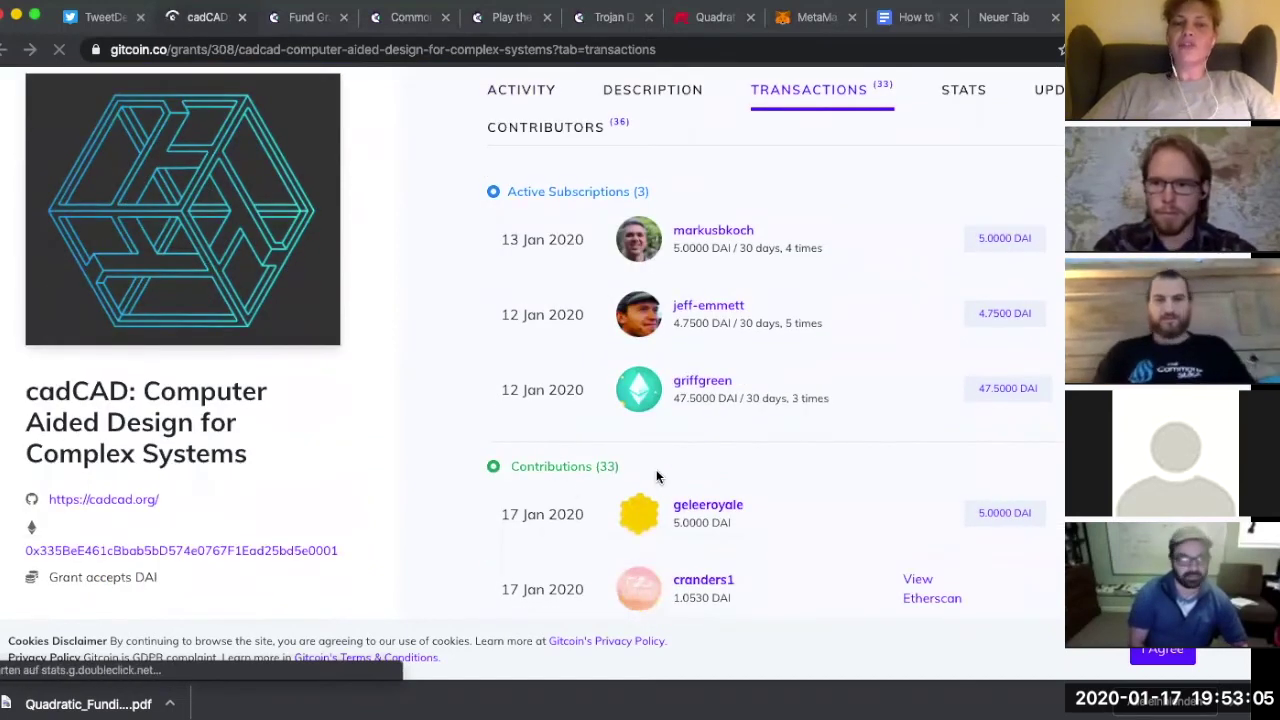
pyautogui.scroll(-2, 656, 469)
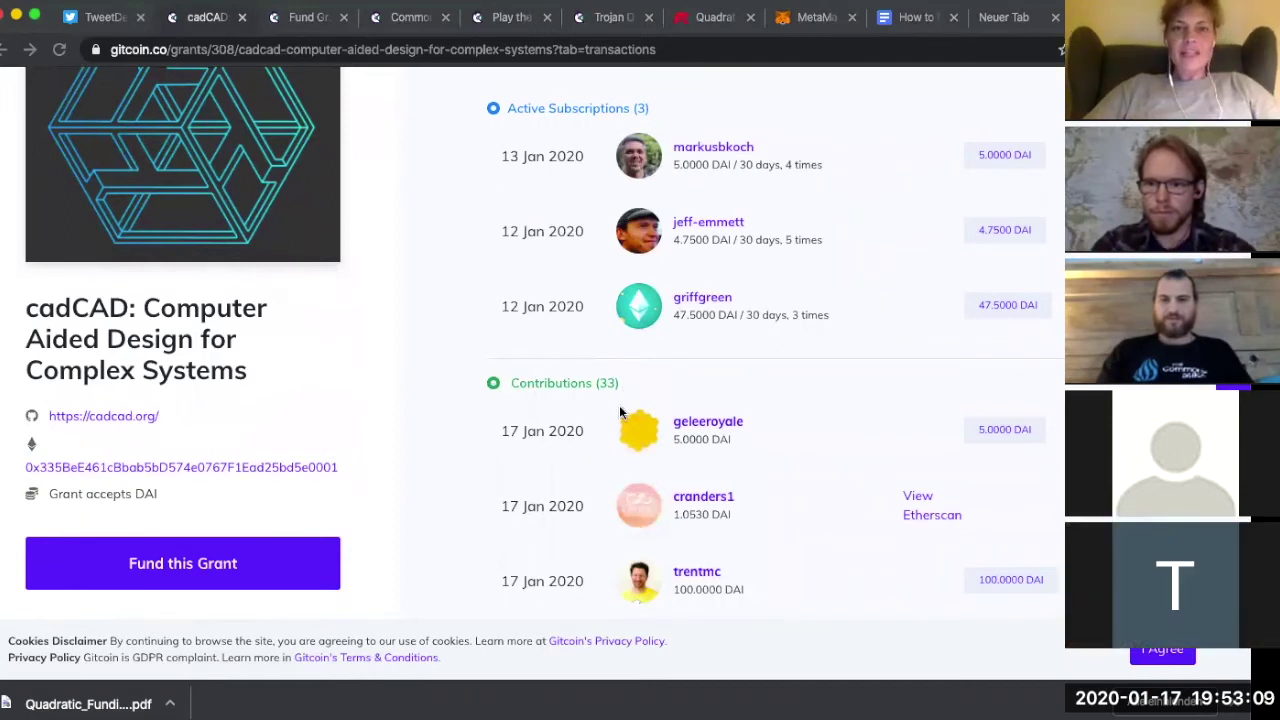
pyautogui.scroll(-1, 617, 416)
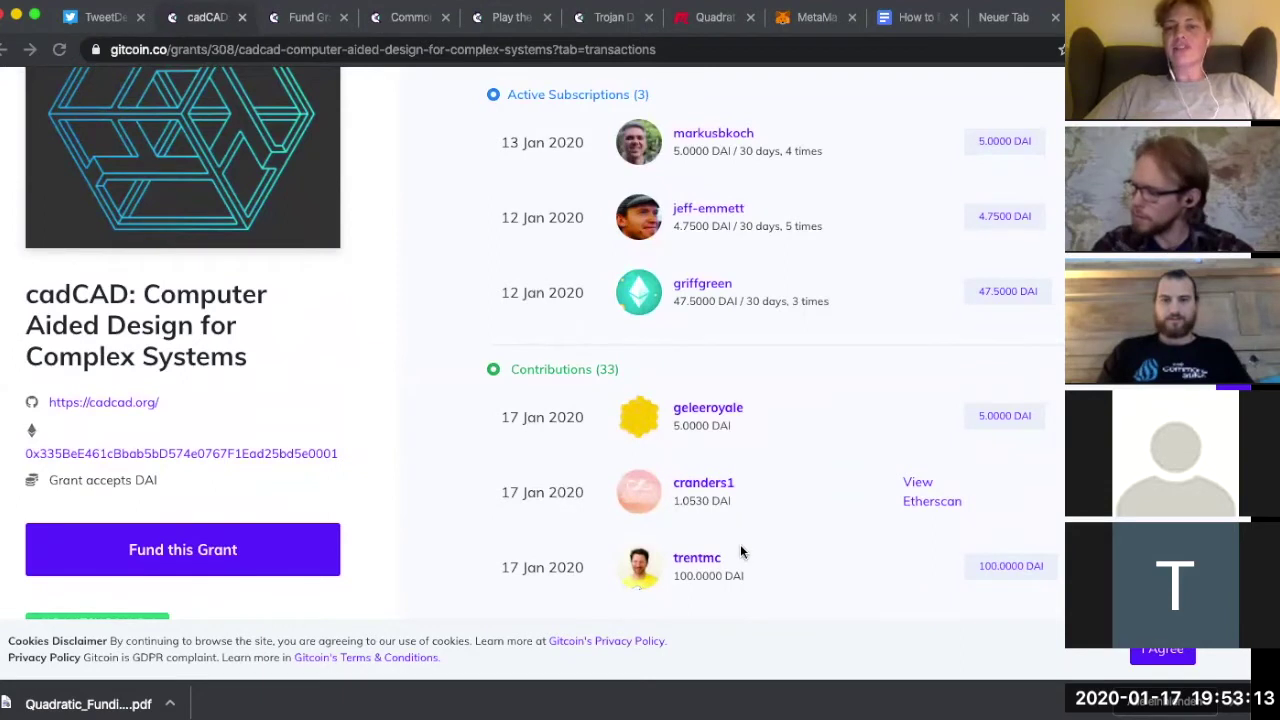
pyautogui.scroll(-1, 745, 500)
pyautogui.scroll(-3, 755, 450)
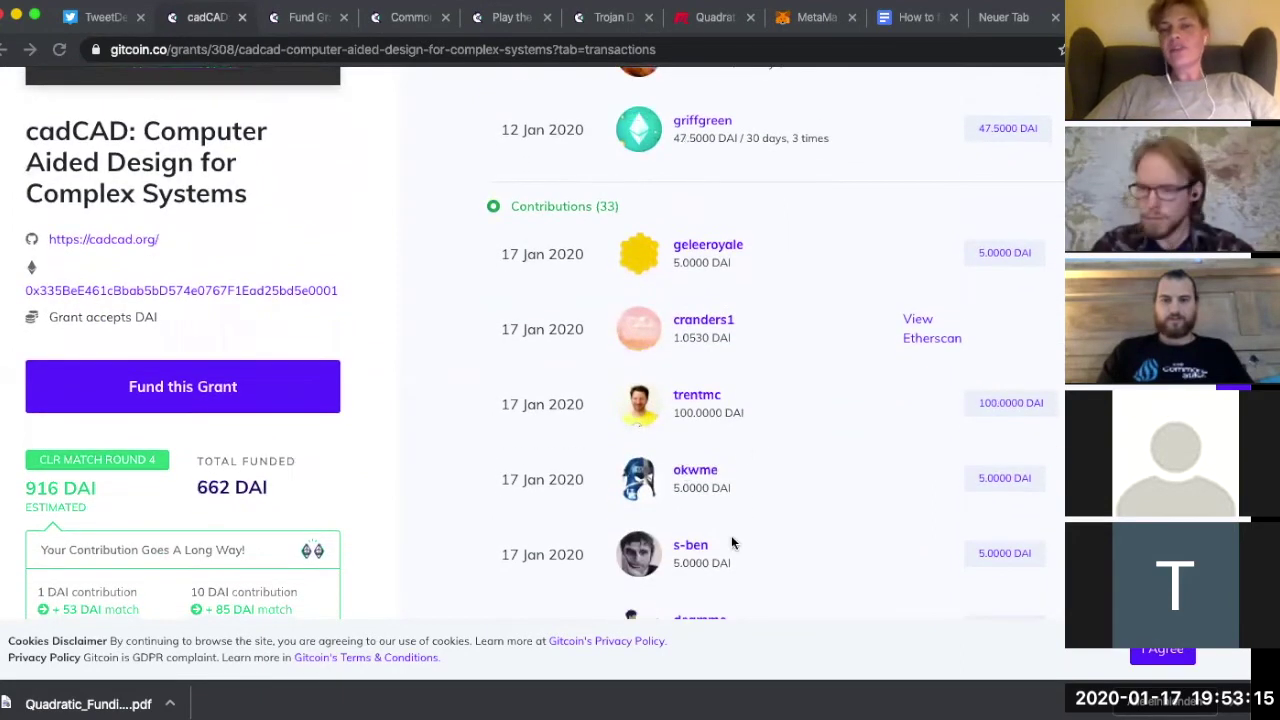
pyautogui.scroll(-1, 753, 532)
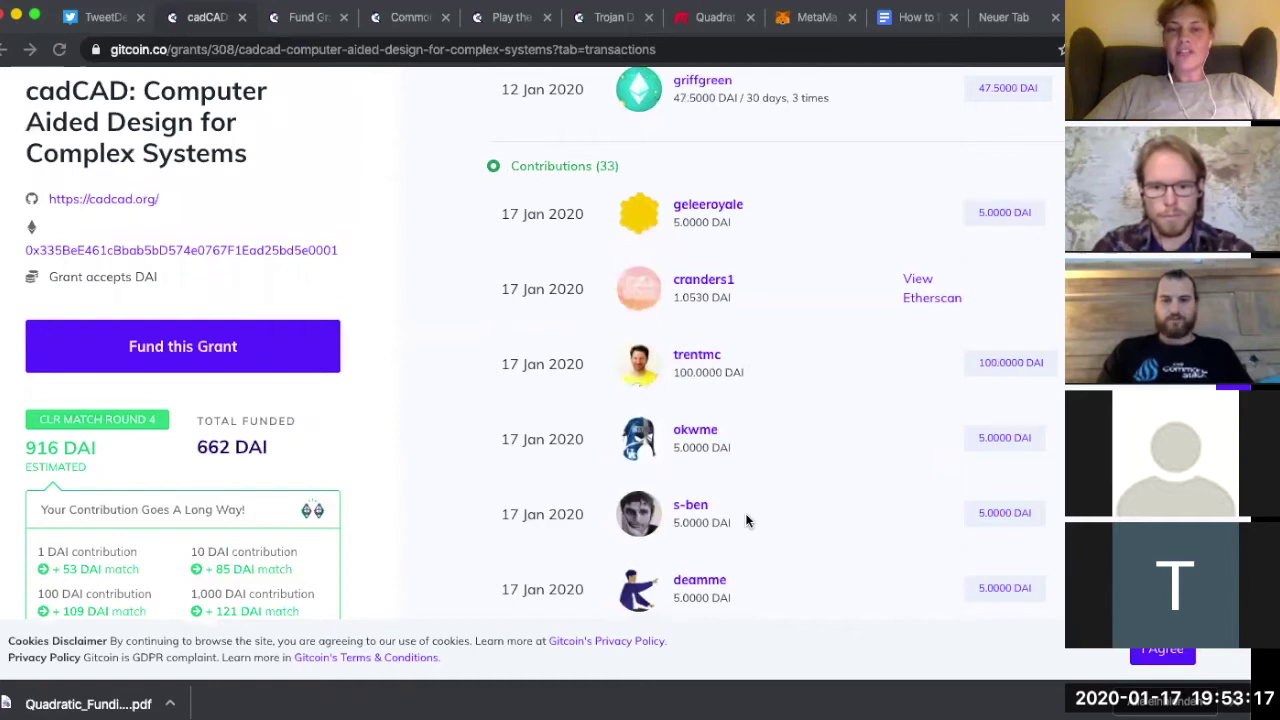
pyautogui.scroll(-3, 745, 520)
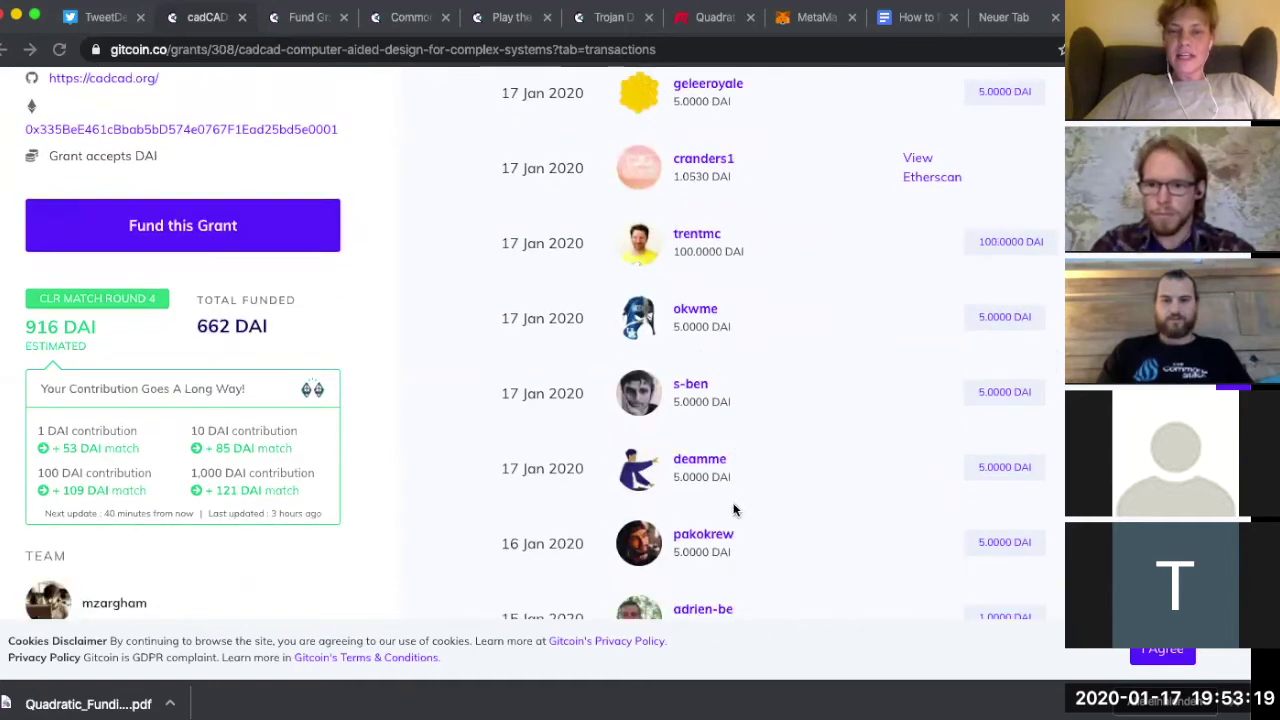
pyautogui.scroll(-1, 740, 542)
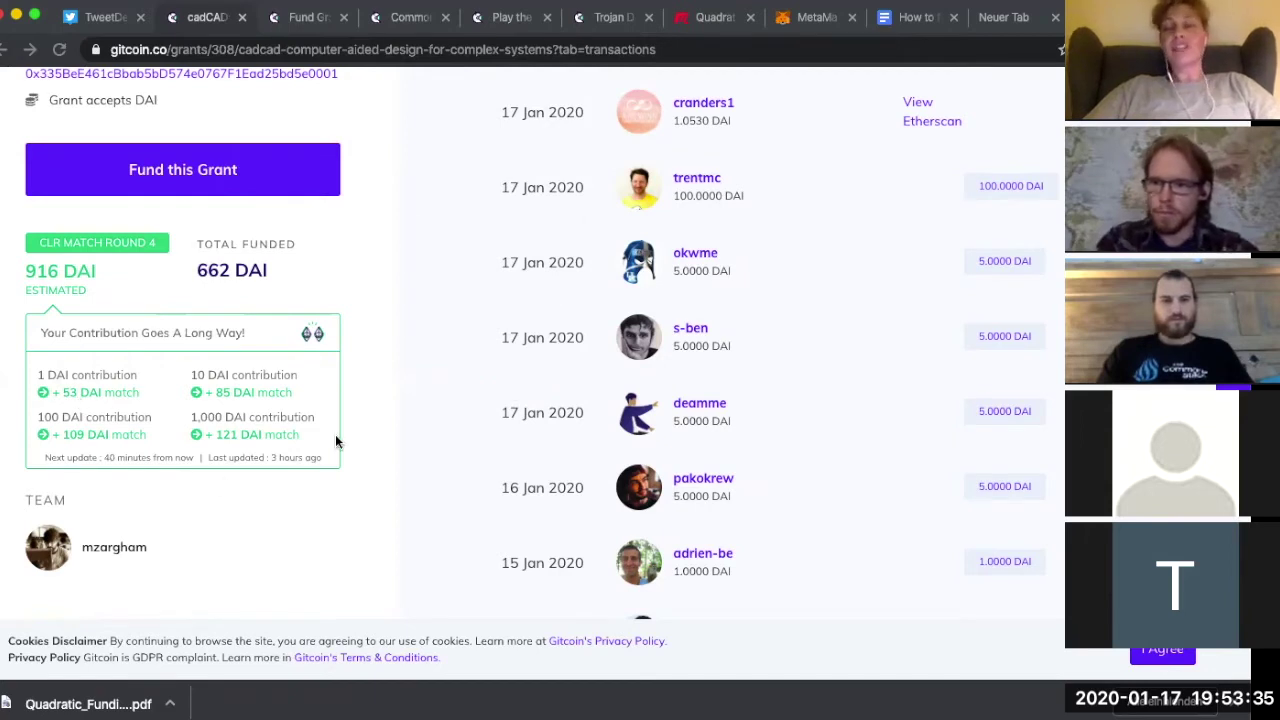
# Step: Open the funding form for the cadCAD grant and go to its contribution settings
pyautogui.scroll(2, 366, 412)
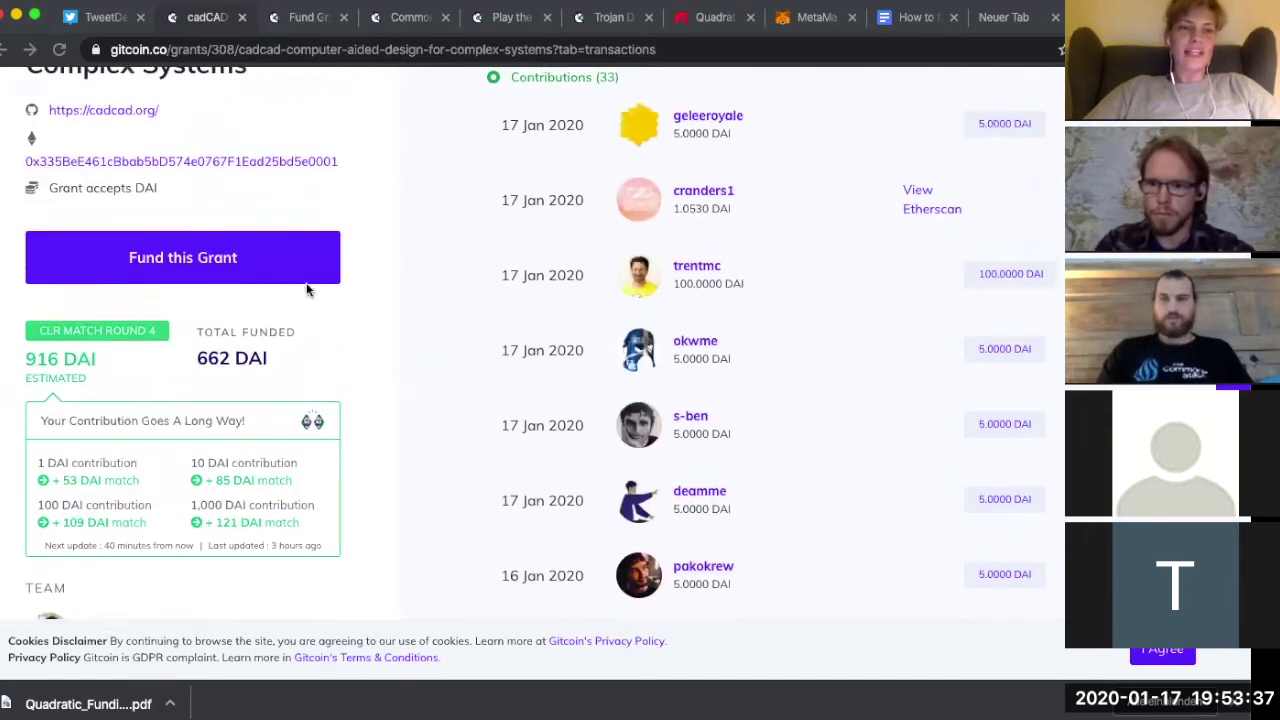
pyautogui.click(220, 258)
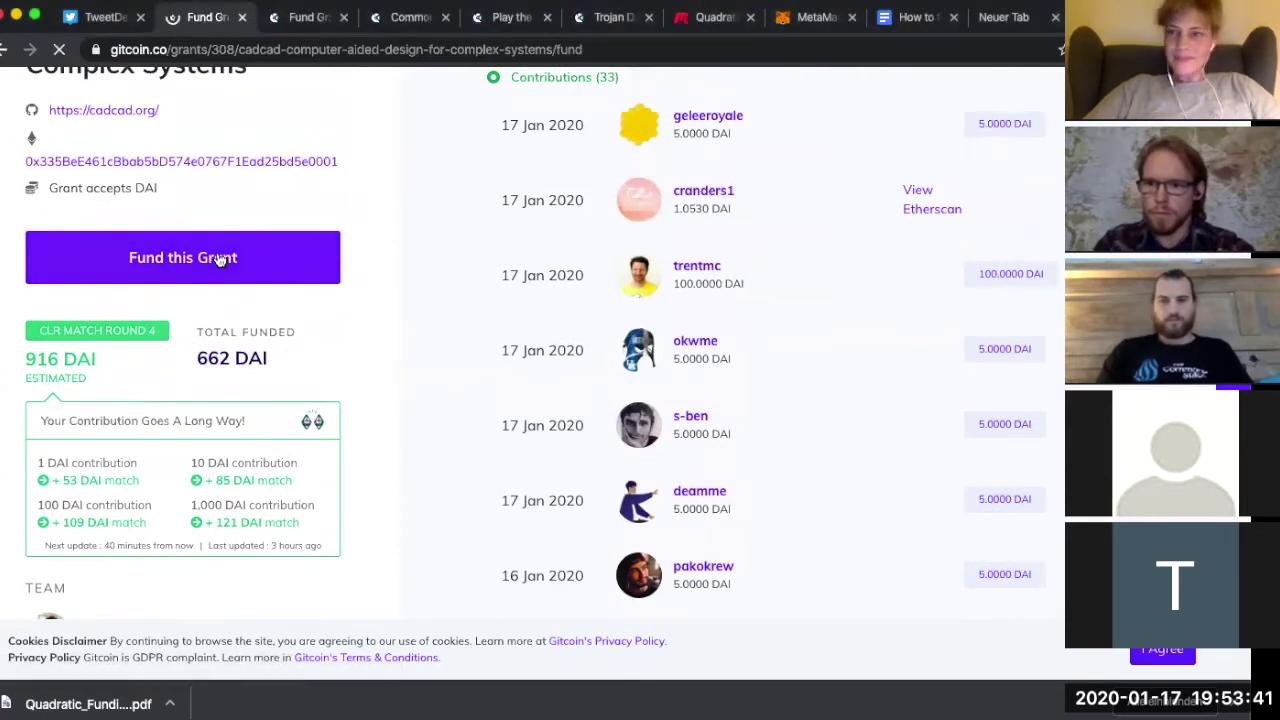
pyautogui.scroll(-3, 679, 347)
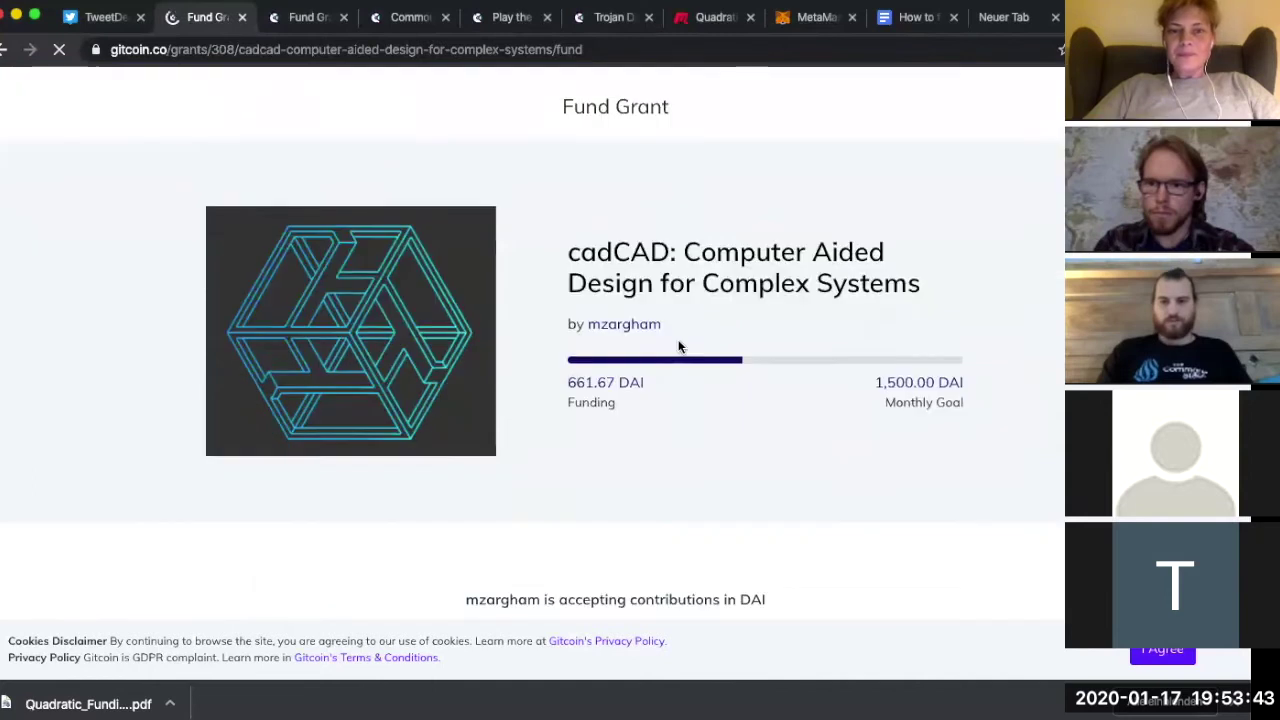
pyautogui.scroll(-2, 679, 347)
pyautogui.scroll(-5, 679, 303)
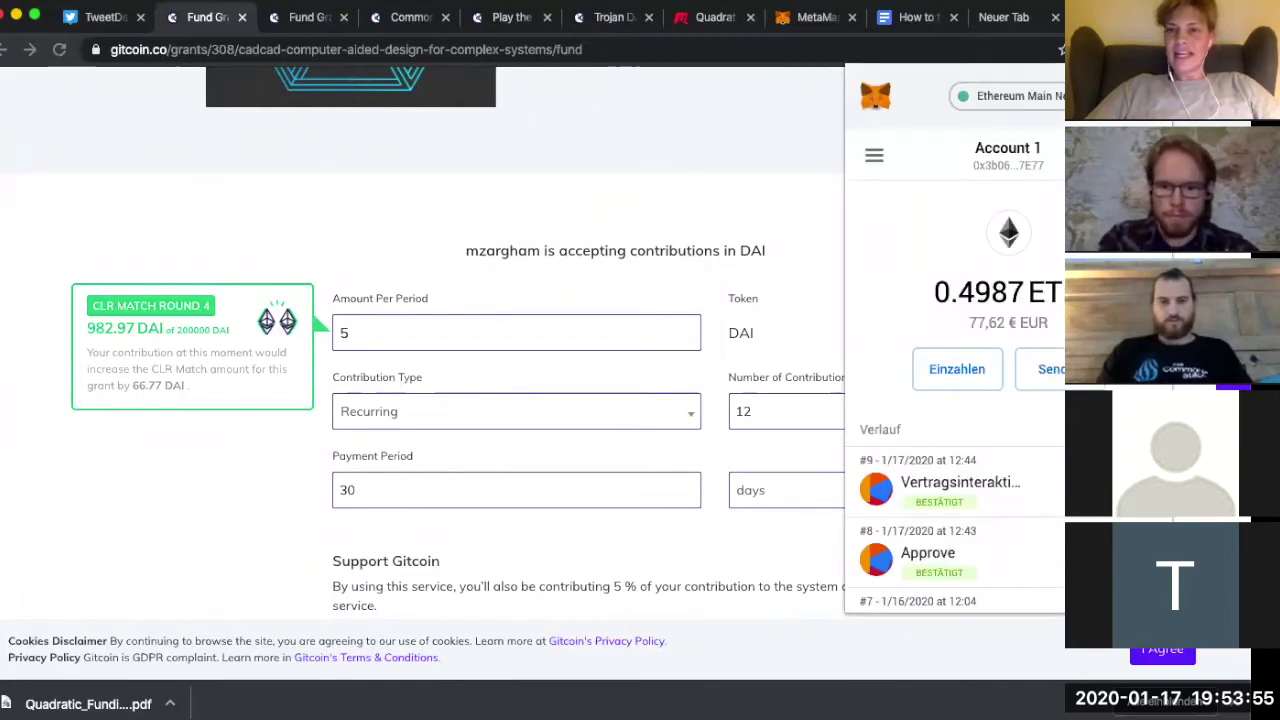
# Step: Check the Connections settings of the MetaMask wallet for gitcoin.co, and close the wallet
pyautogui.click(1170, 95)
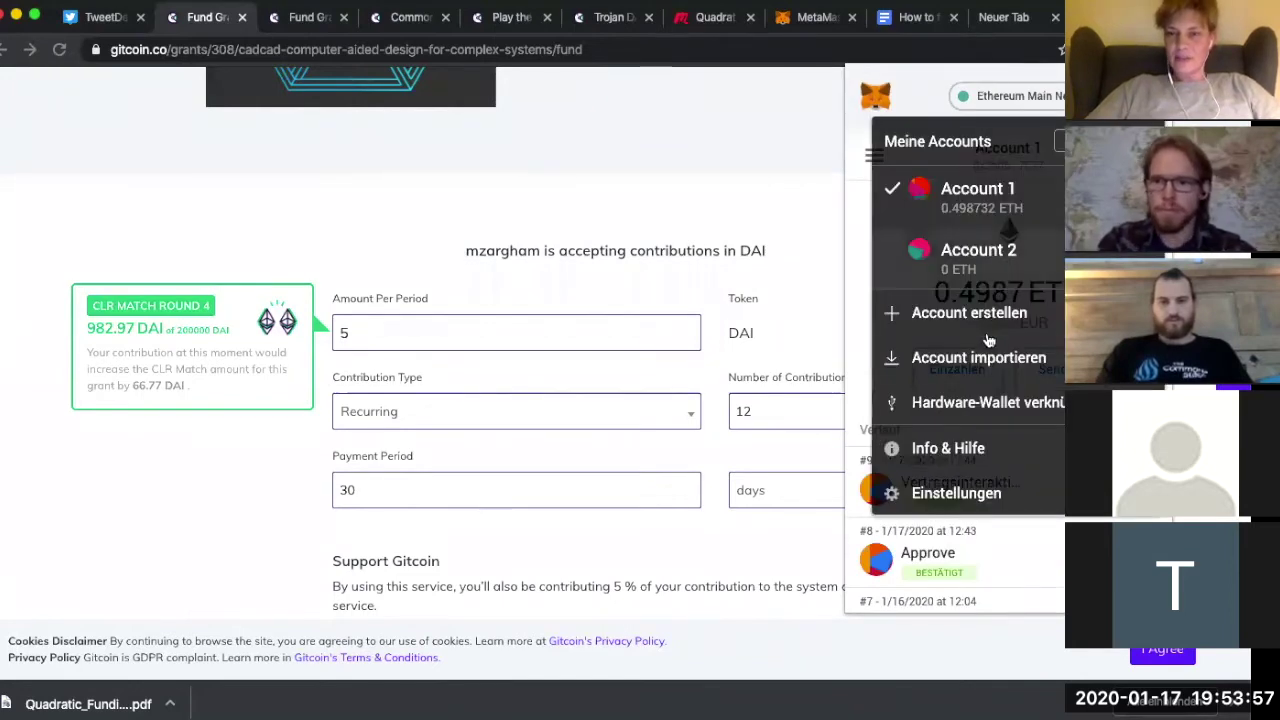
pyautogui.click(960, 497)
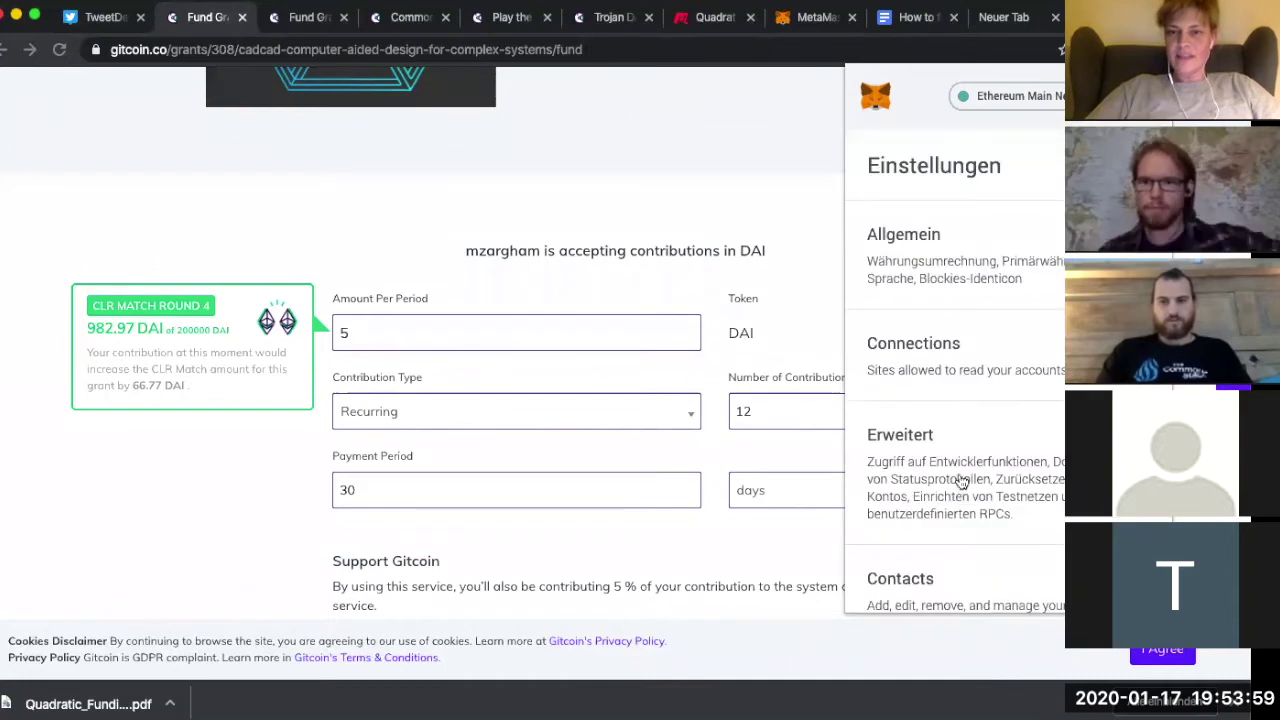
pyautogui.click(997, 365)
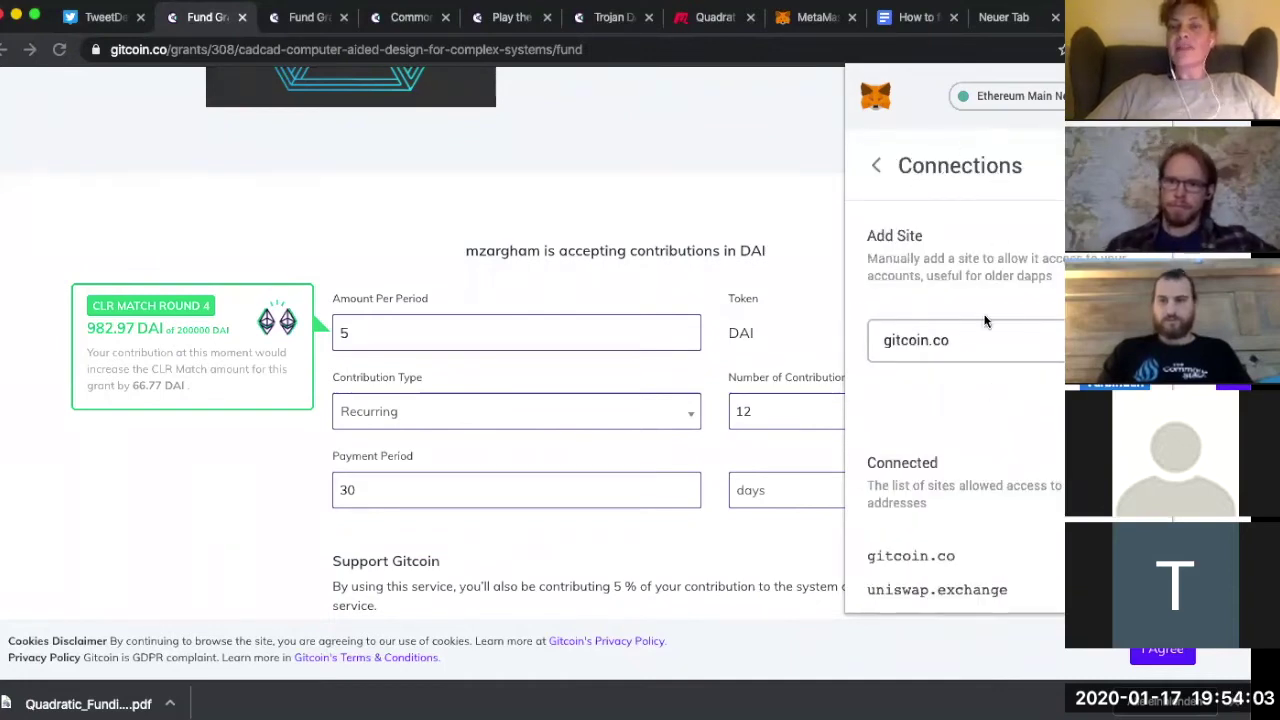
pyautogui.doubleClick(953, 341)
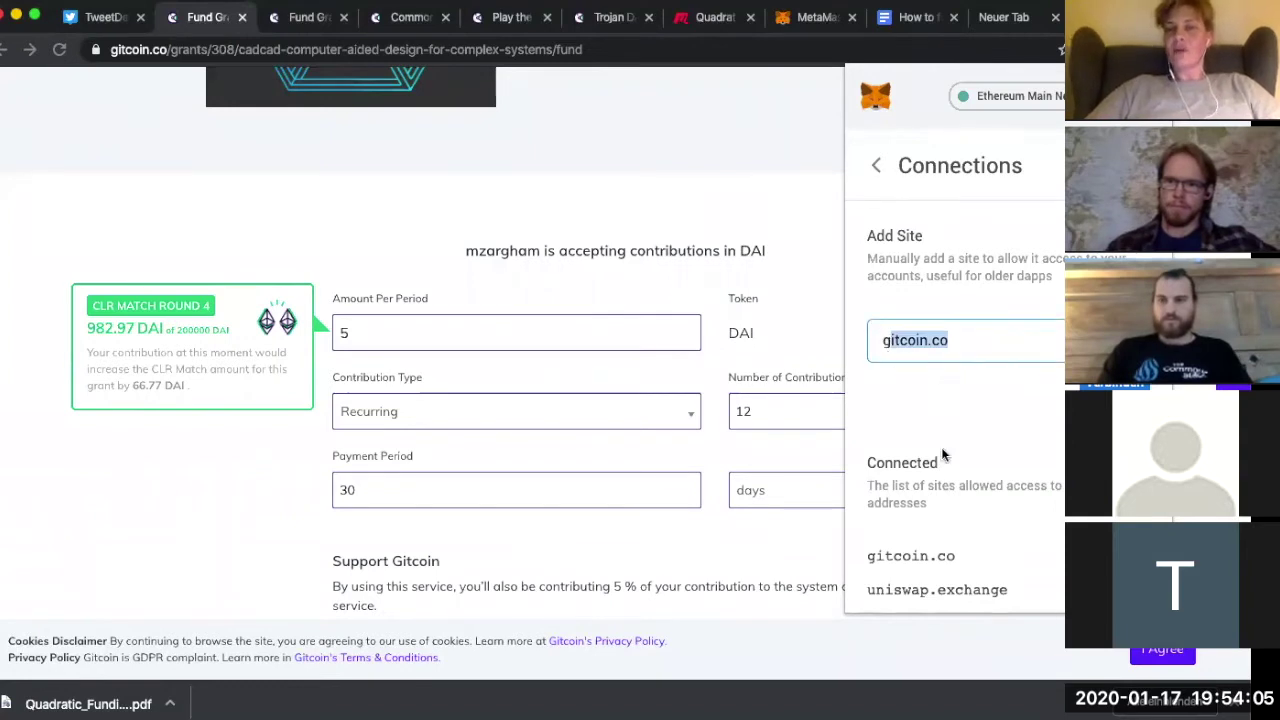
pyautogui.click(966, 342)
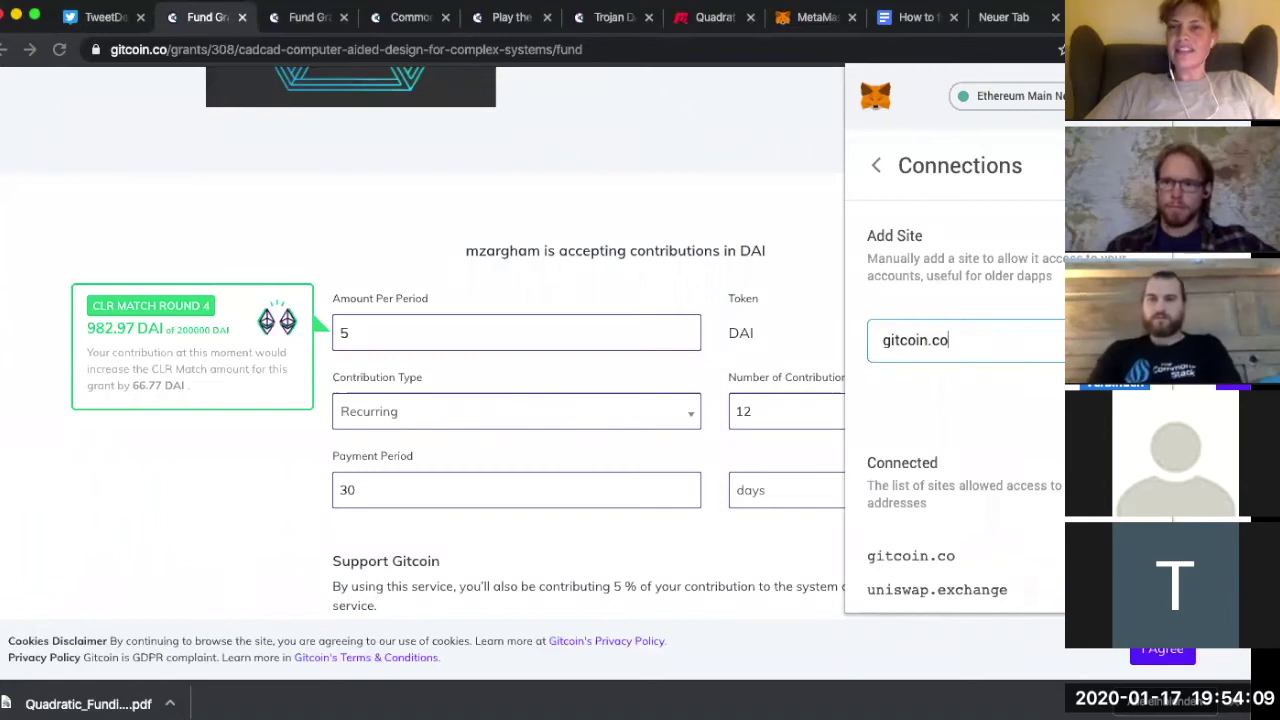
pyautogui.click(774, 194)
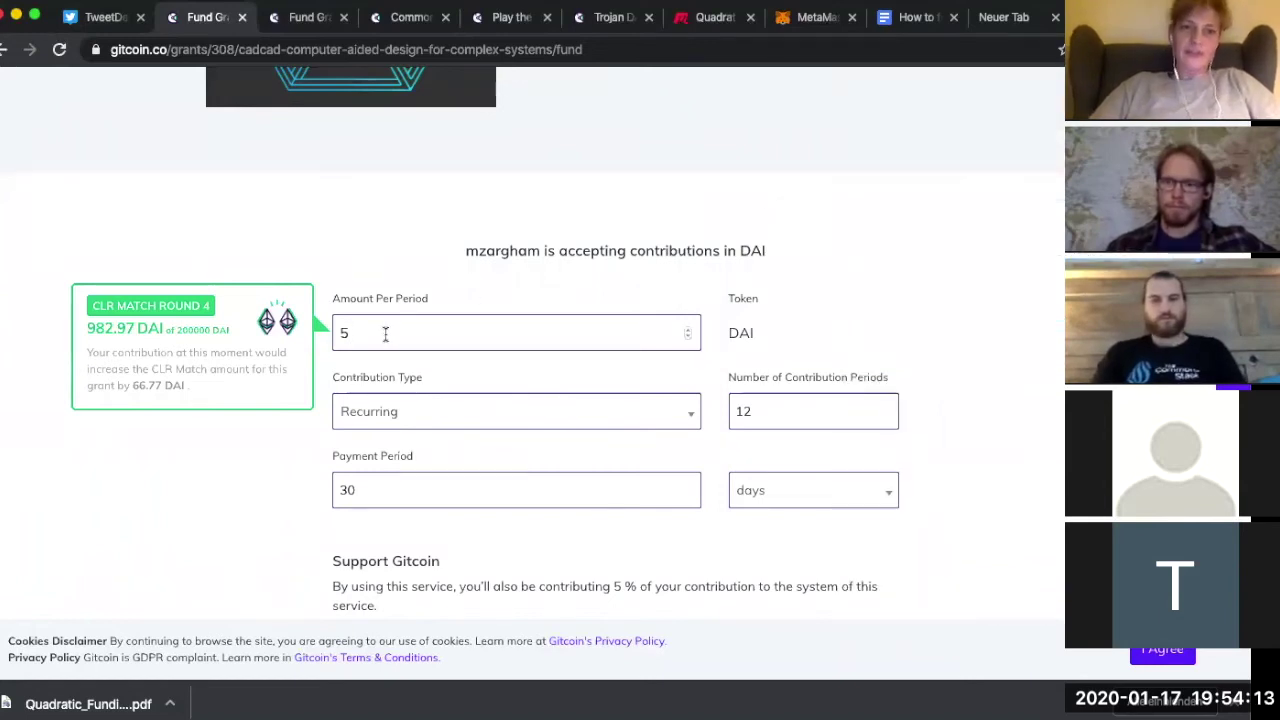
# Step: Try contribution amounts of 10, 100 and 1000 DAI per period to compare the CLR match estimates
pyautogui.click(352, 340)
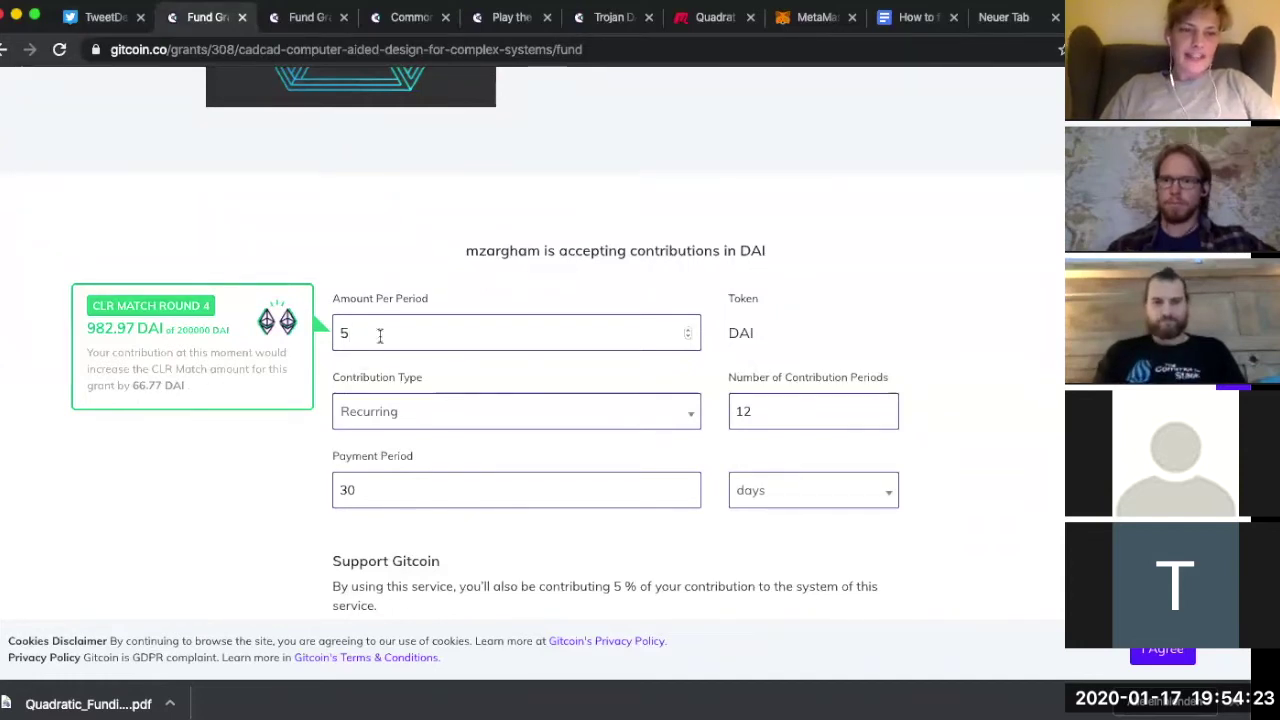
pyautogui.press('BackSpace')
pyautogui.write('10')
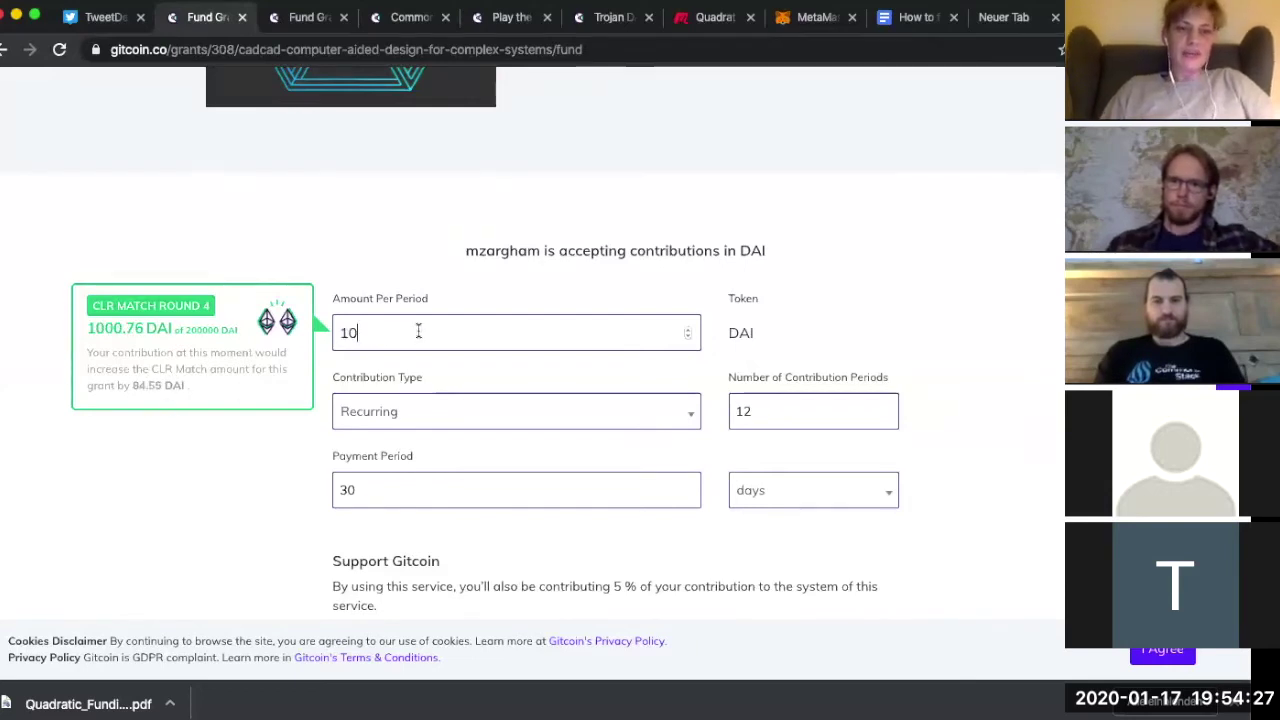
pyautogui.write('0')
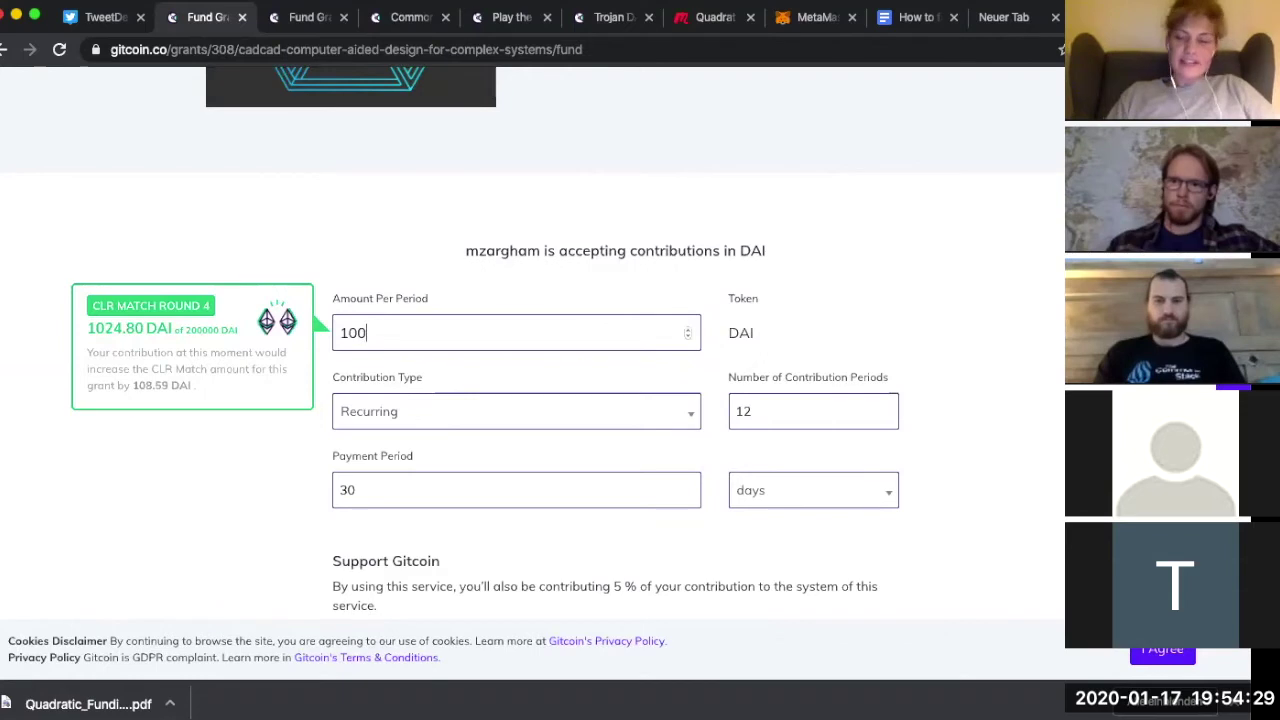
pyautogui.write('0')
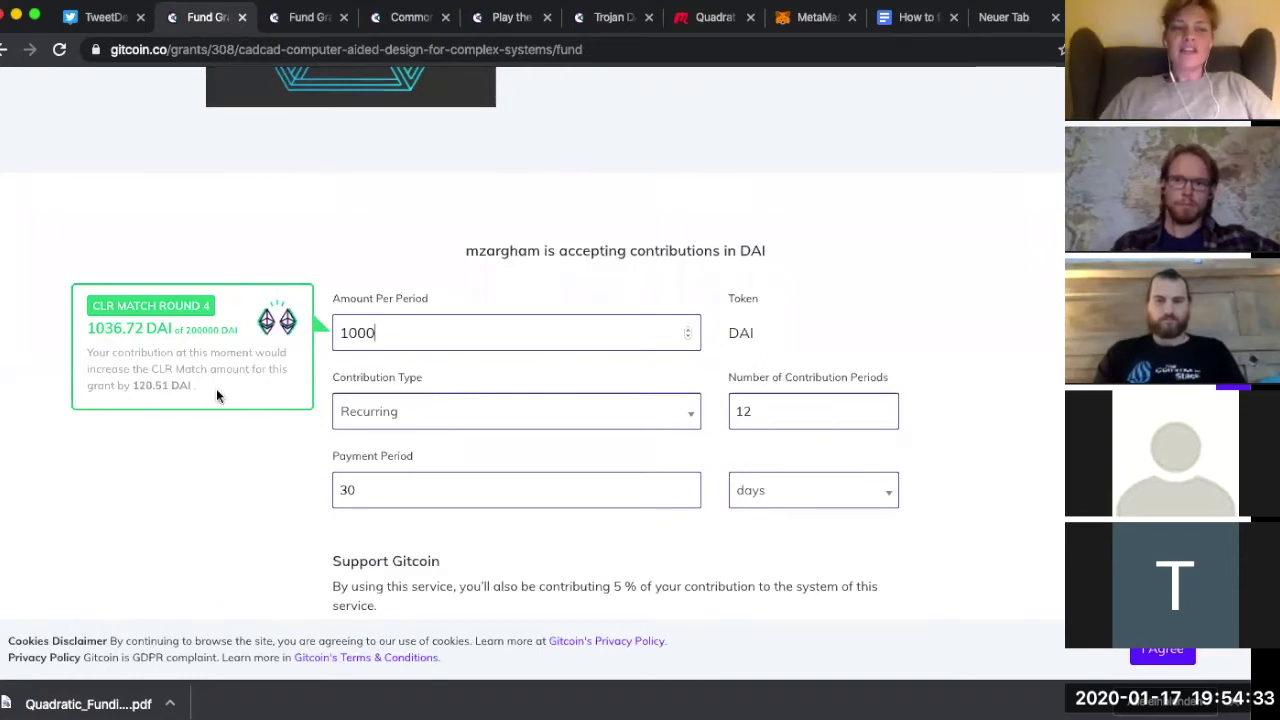
# Step: Set the grant contribution amount to 10 DAI
pyautogui.doubleClick(366, 334)
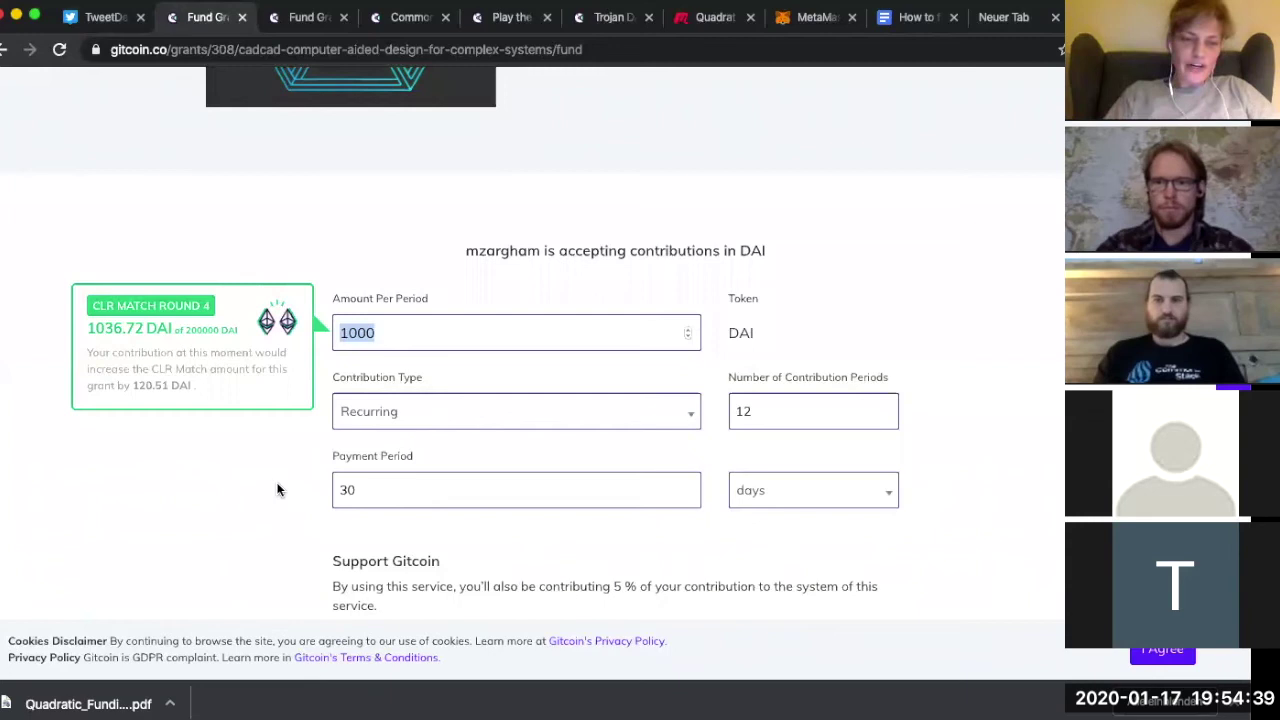
pyautogui.write('5')
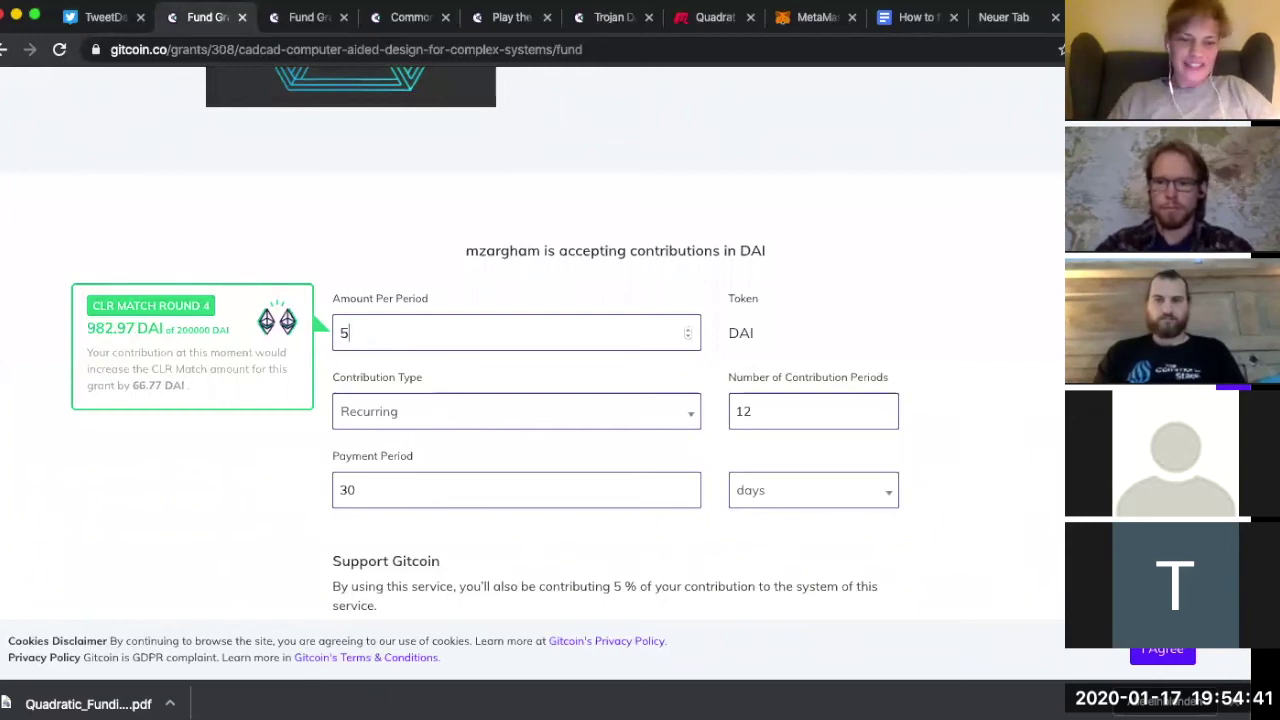
pyautogui.press('BackSpace')
pyautogui.write('10')
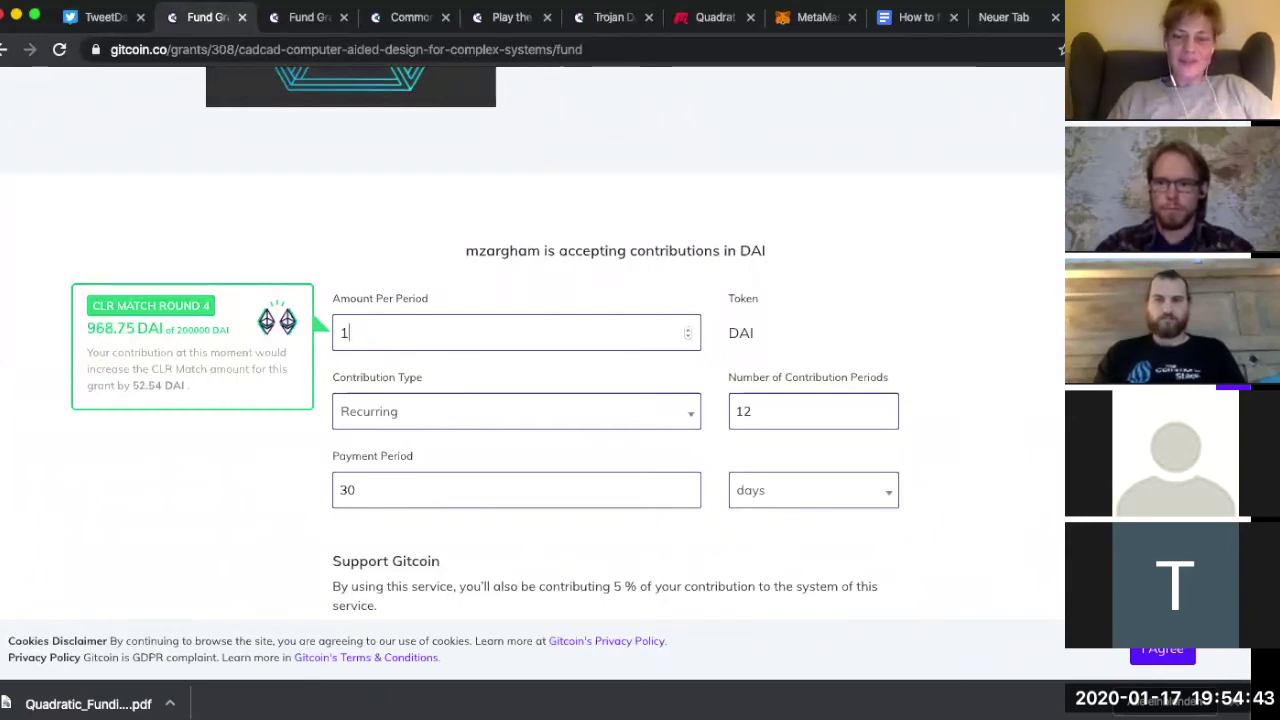
# Step: Choose Recurring as the contribution type and set the number of contribution periods to 6
pyautogui.click(427, 414)
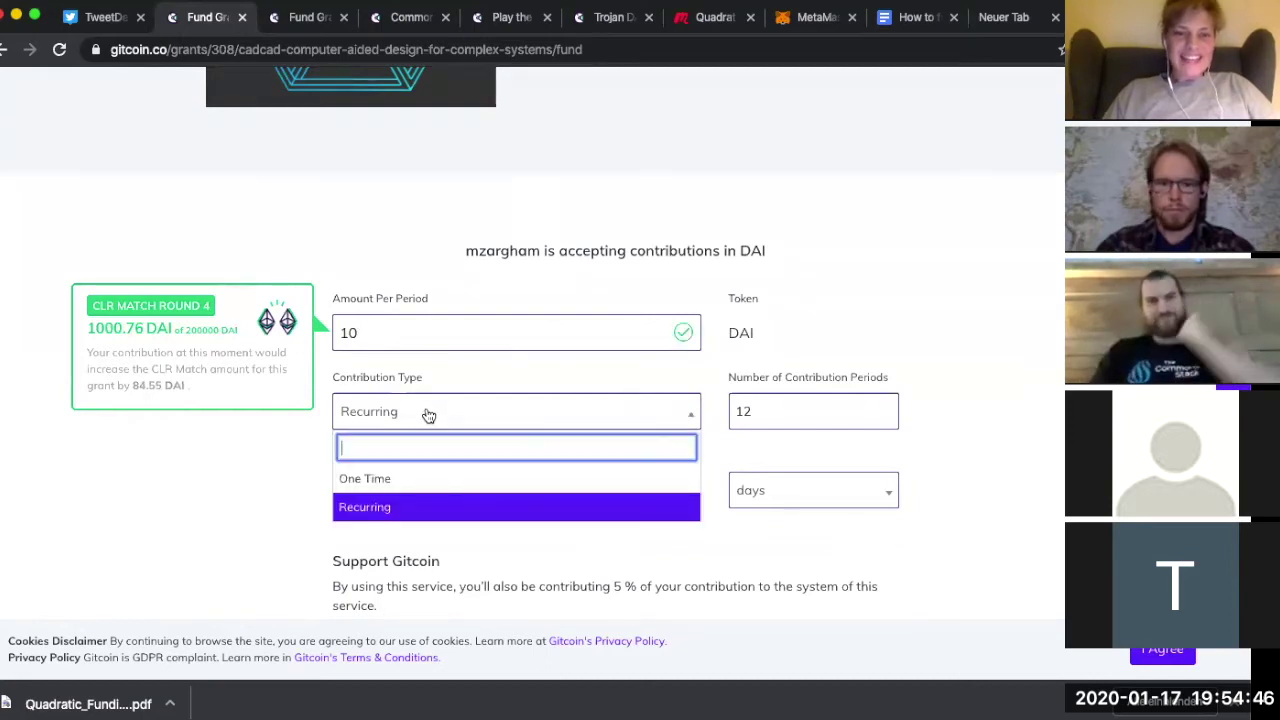
pyautogui.click(383, 505)
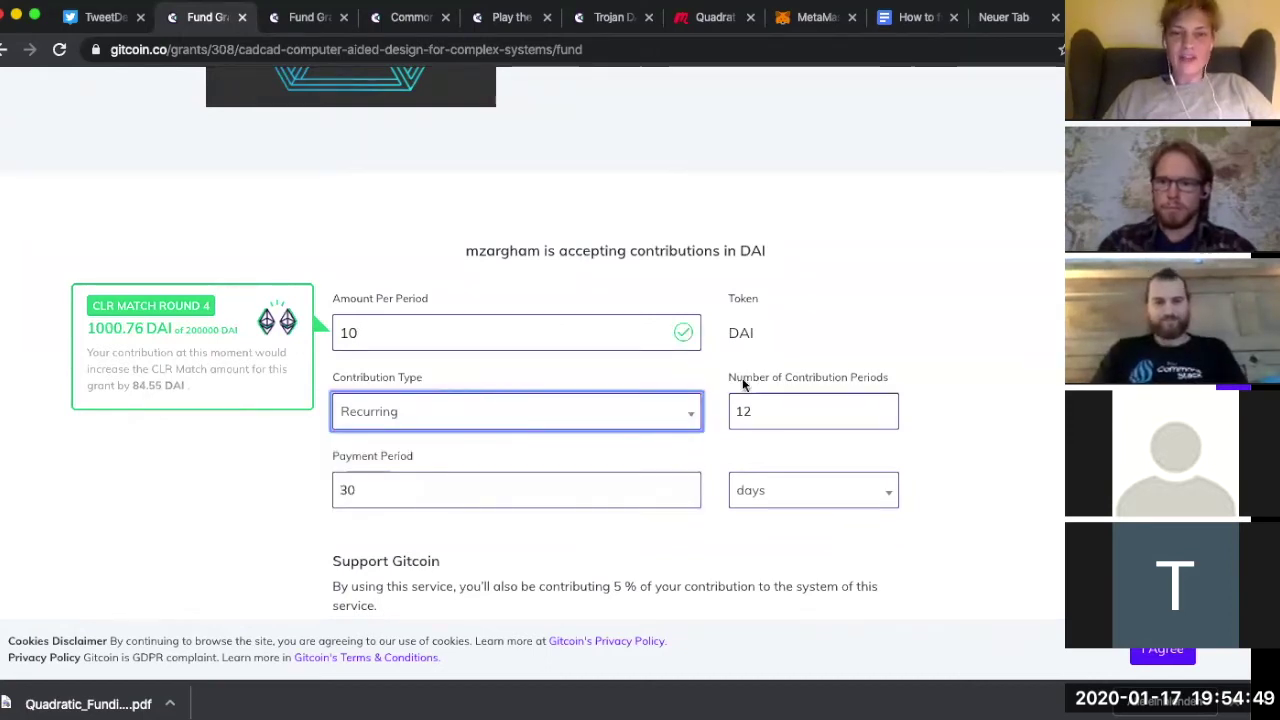
pyautogui.doubleClick(756, 411)
pyautogui.write('6')
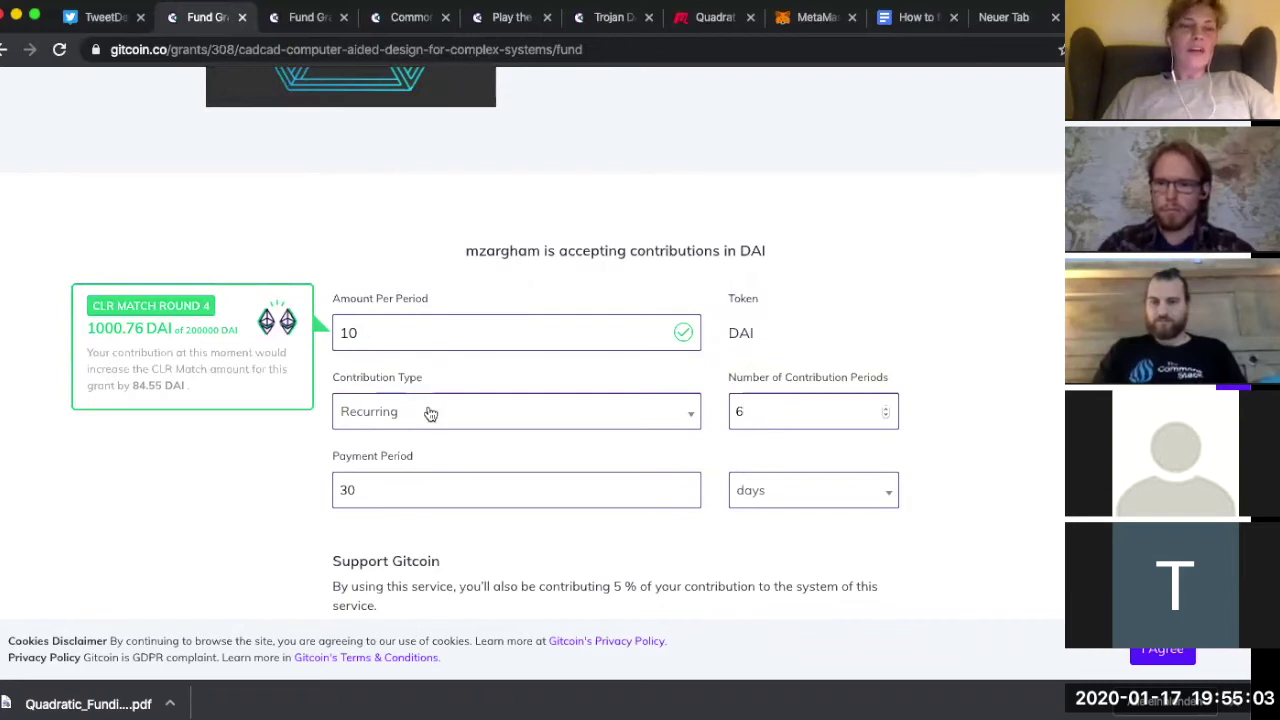
# Step: Change the contribution type to One Time
pyautogui.click(360, 408)
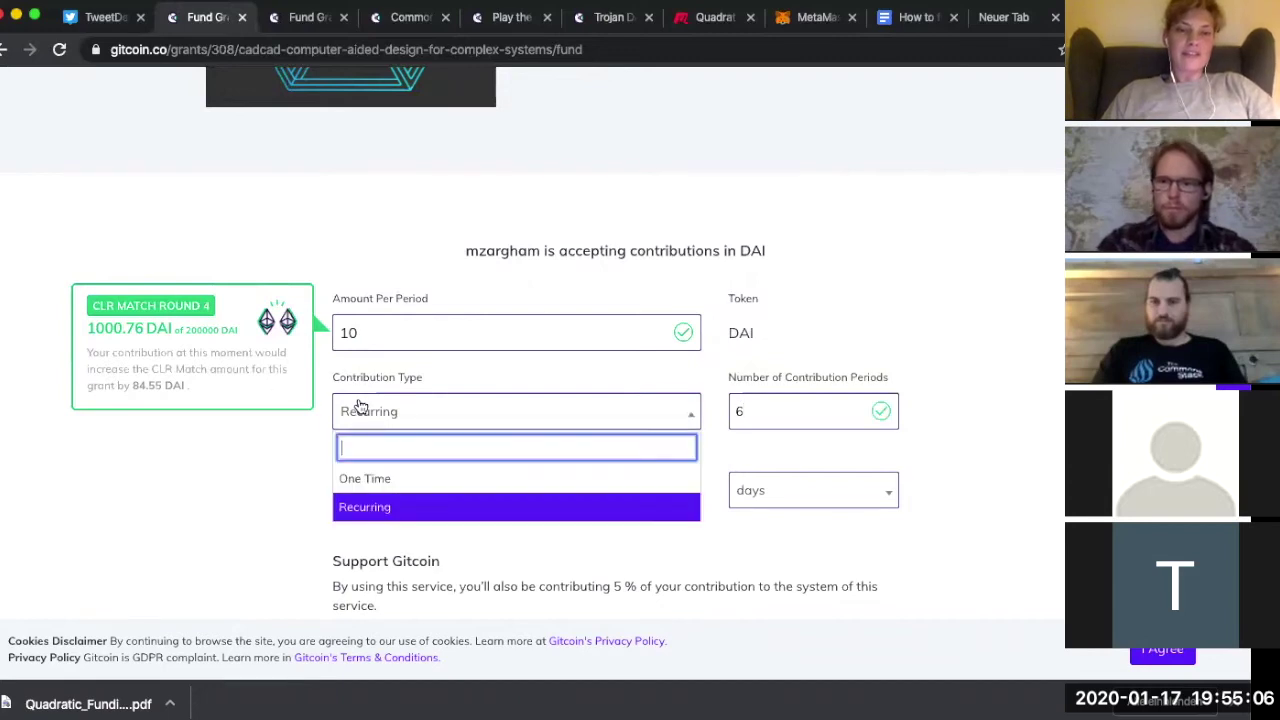
pyautogui.click(360, 477)
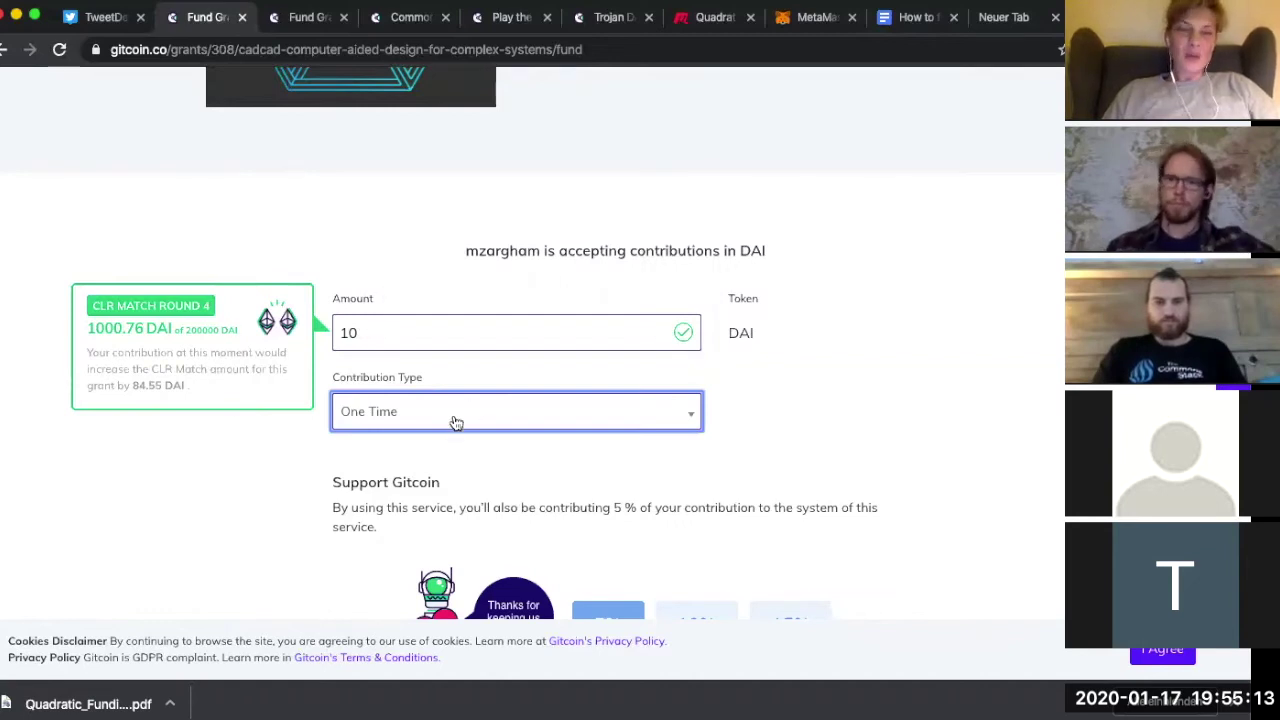
# Step: Review the Gitcoin support percentage, wallet address option, gas settings and contribution summary before submitting
pyautogui.scroll(-3, 641, 454)
pyautogui.scroll(-2, 641, 461)
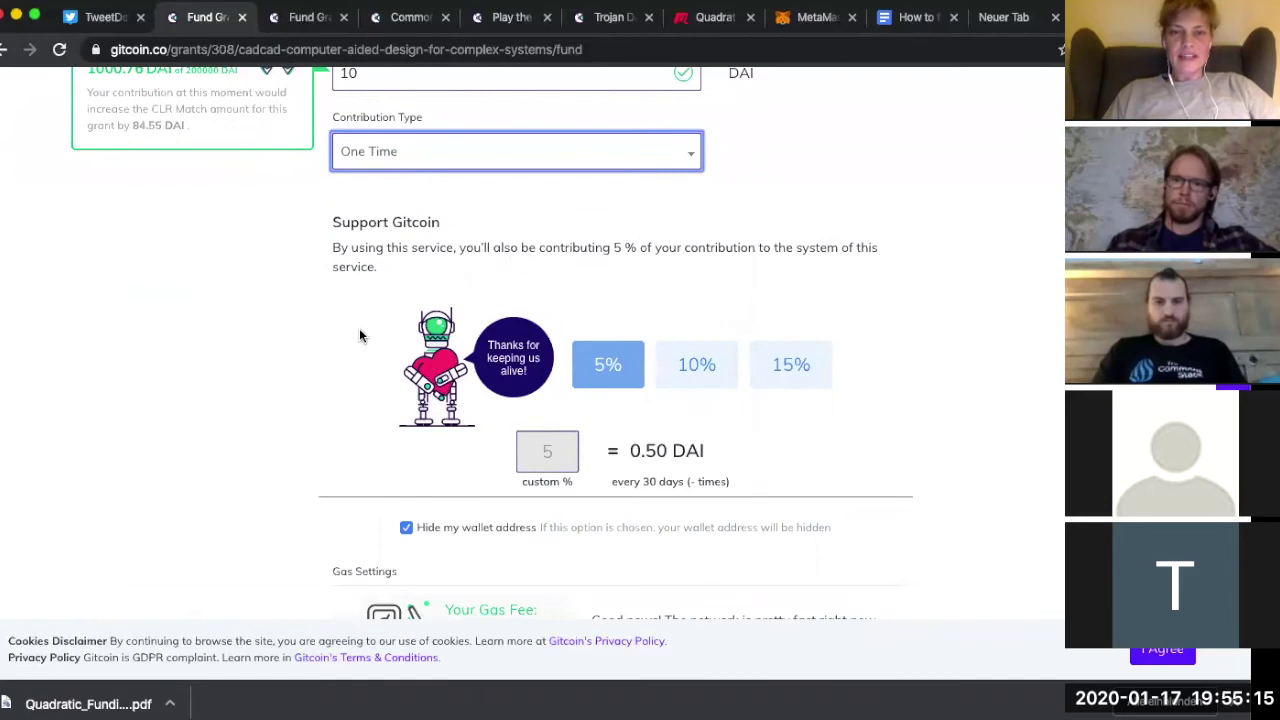
pyautogui.scroll(-2, 802, 438)
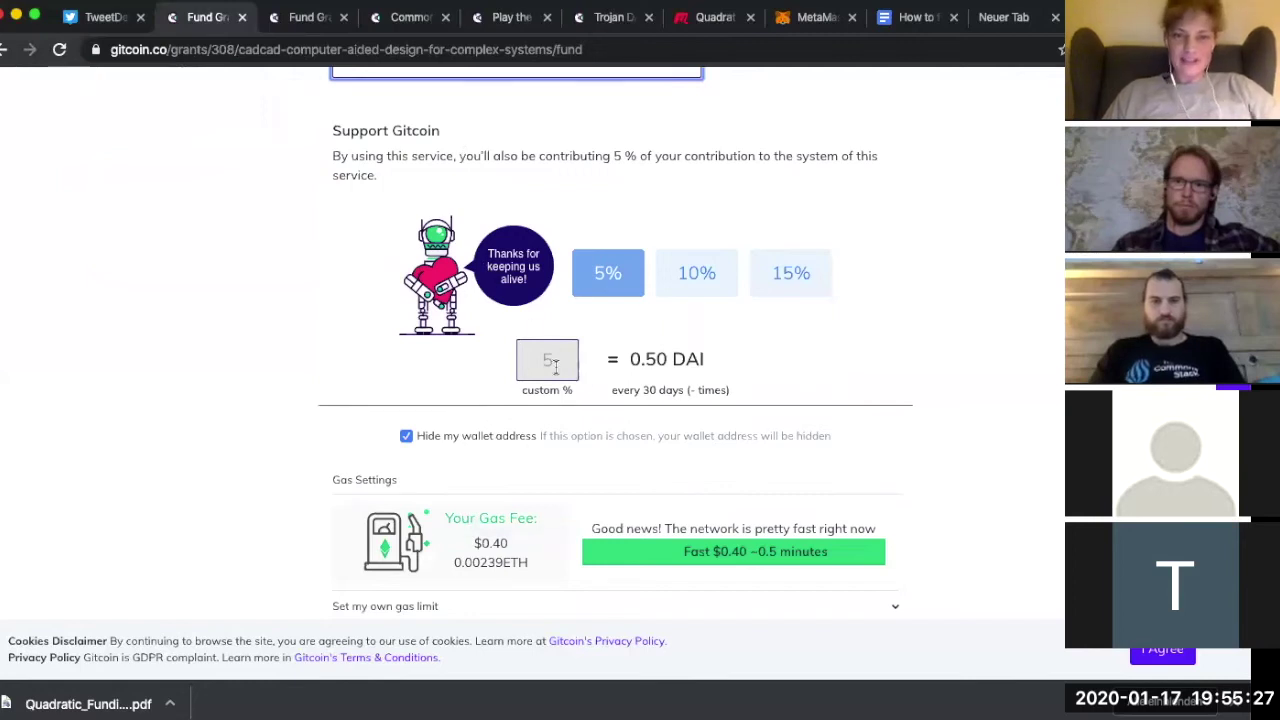
pyautogui.scroll(3, 612, 360)
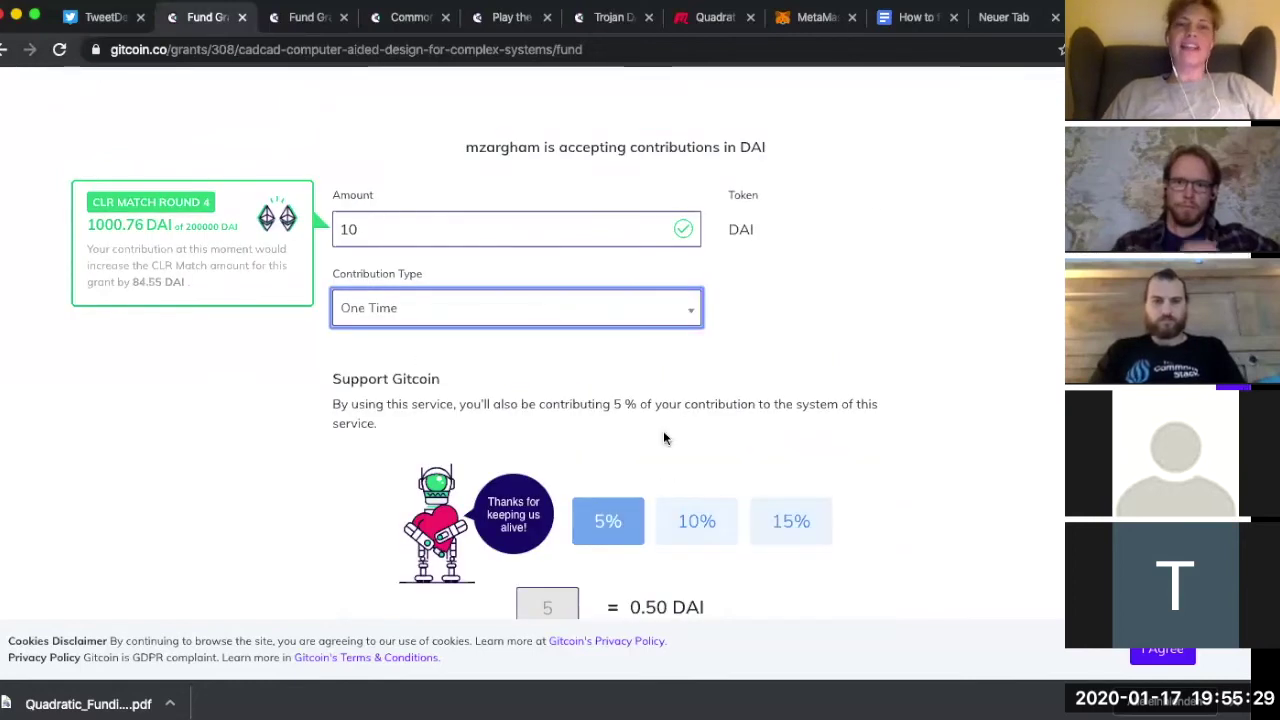
pyautogui.scroll(-1, 663, 431)
pyautogui.scroll(-3, 737, 492)
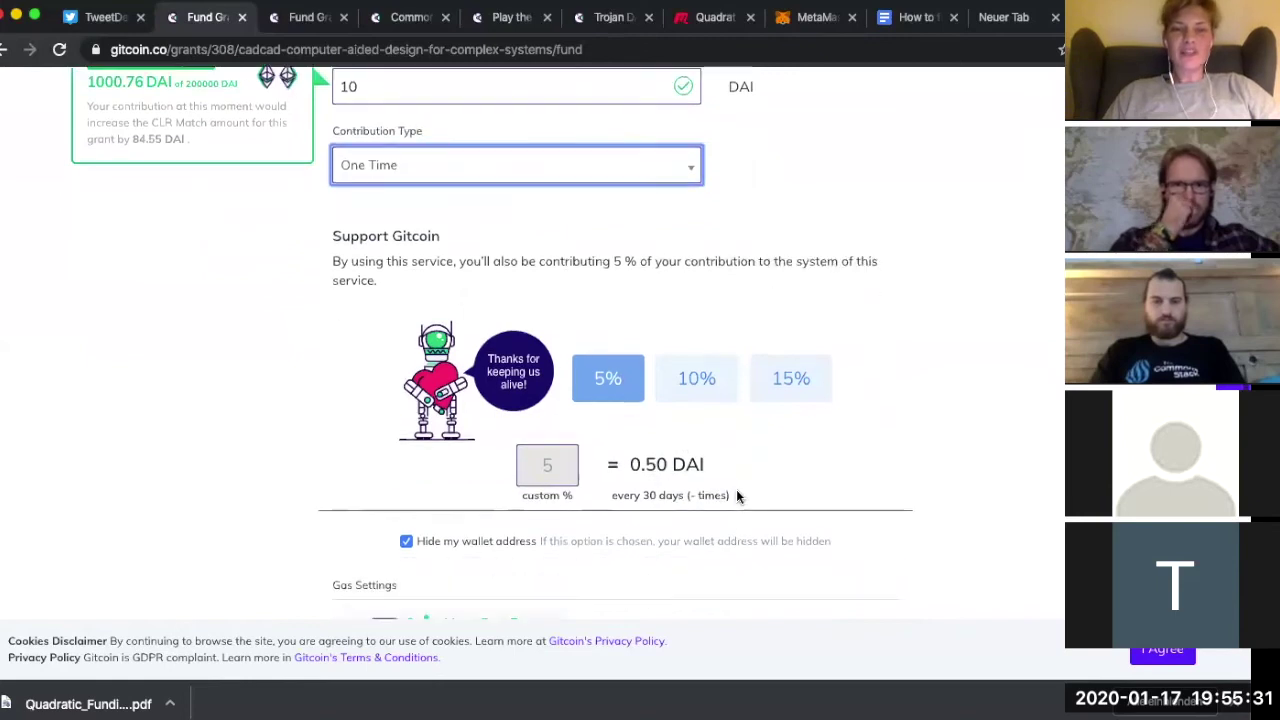
pyautogui.scroll(-1, 505, 427)
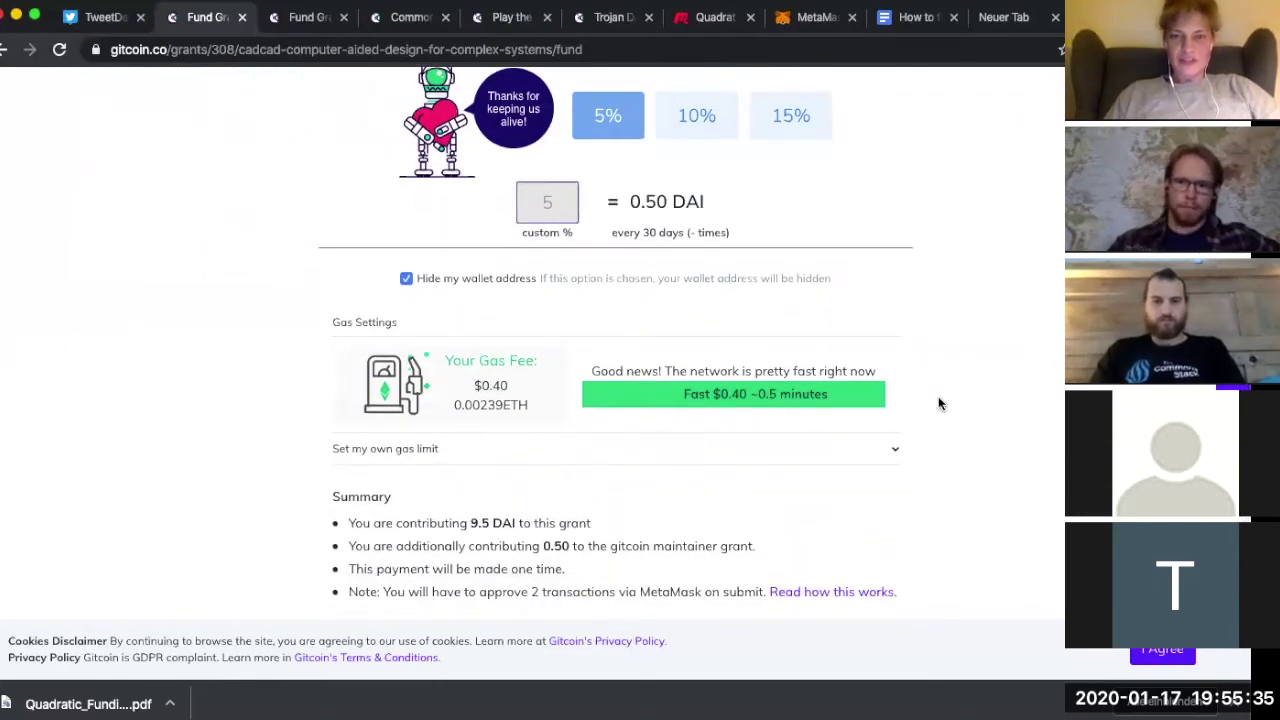
pyautogui.scroll(-3, 938, 403)
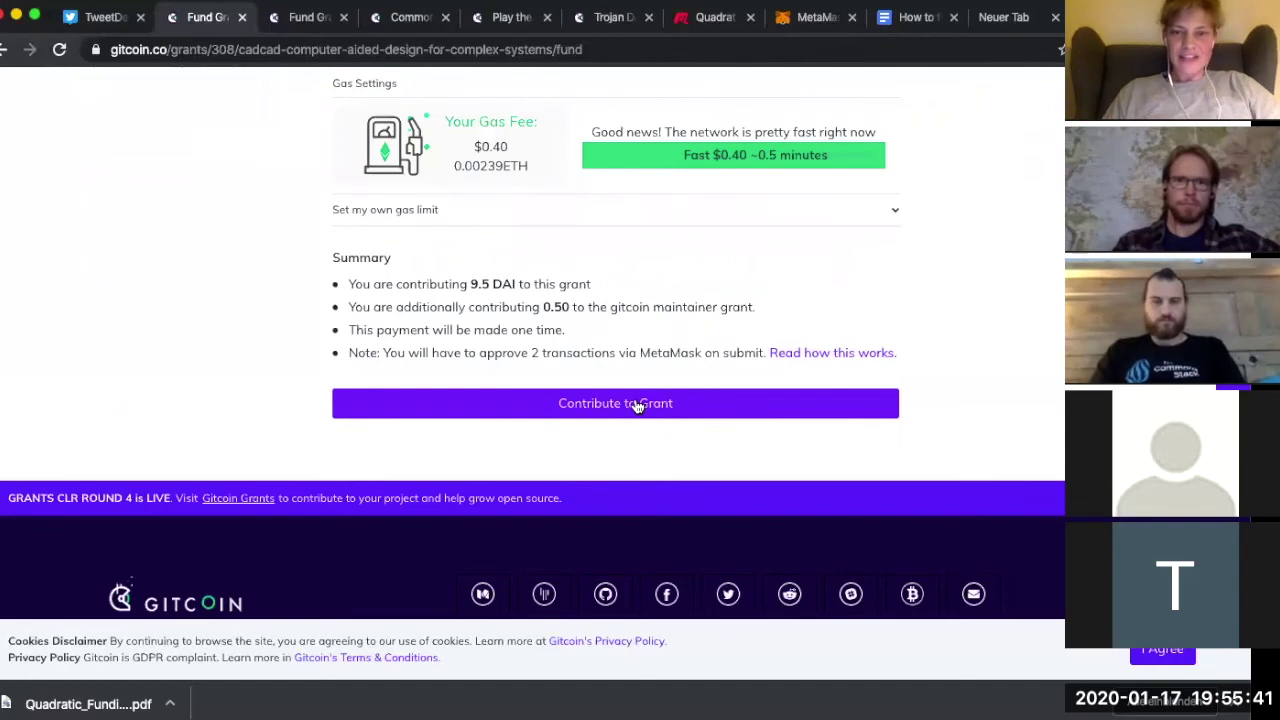
# Step: Submit the one-time contribution to the cadCAD grant and confirm the contract interaction in MetaMask
pyautogui.click(636, 405)
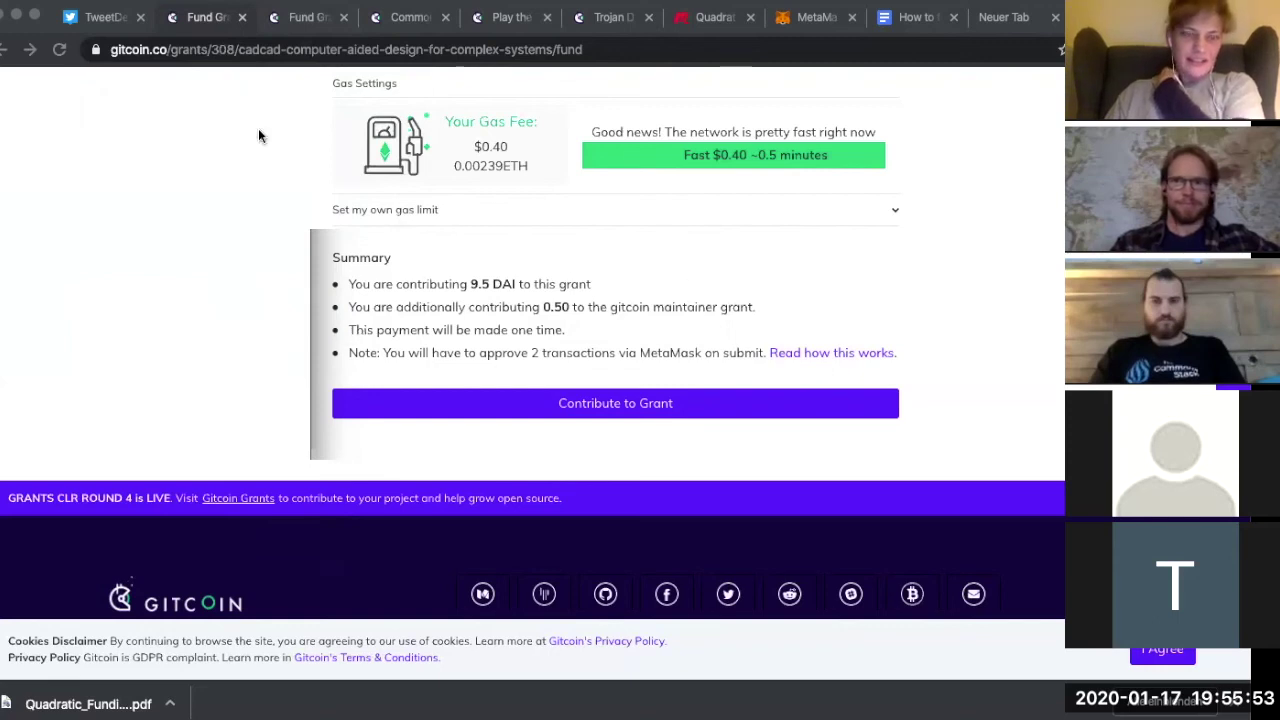
pyautogui.click(107, 25)
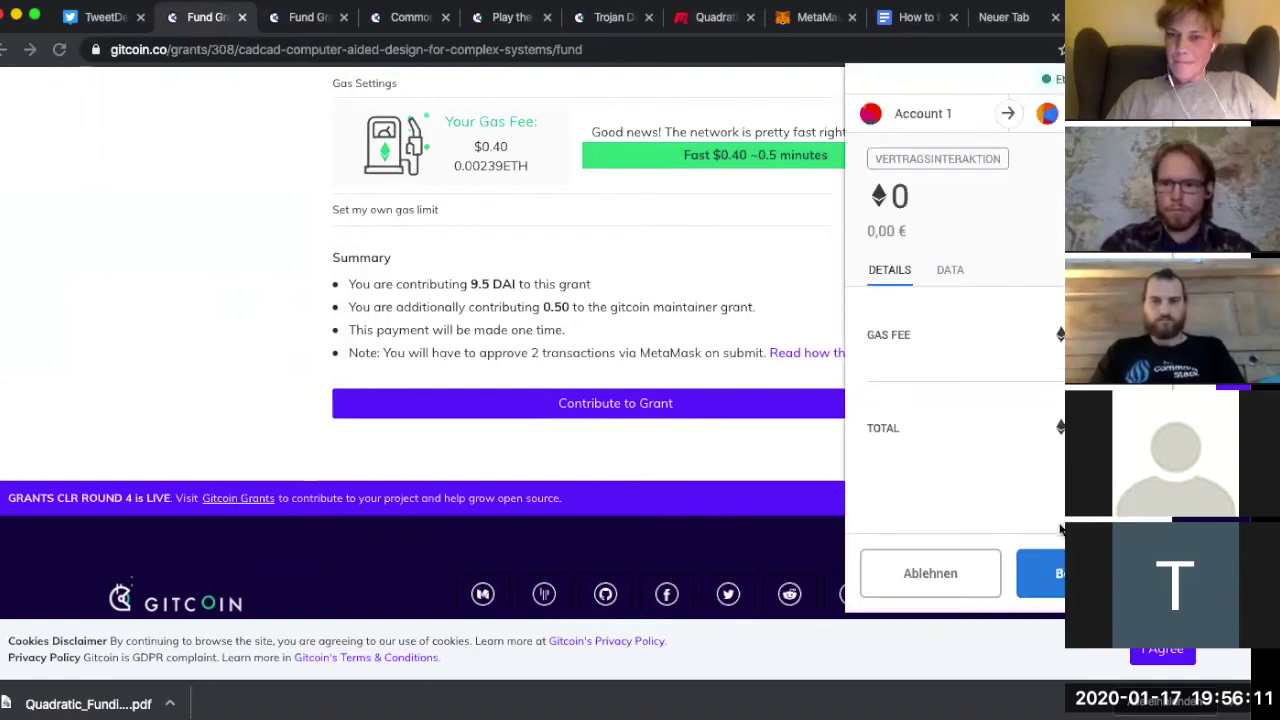
pyautogui.click(1058, 580)
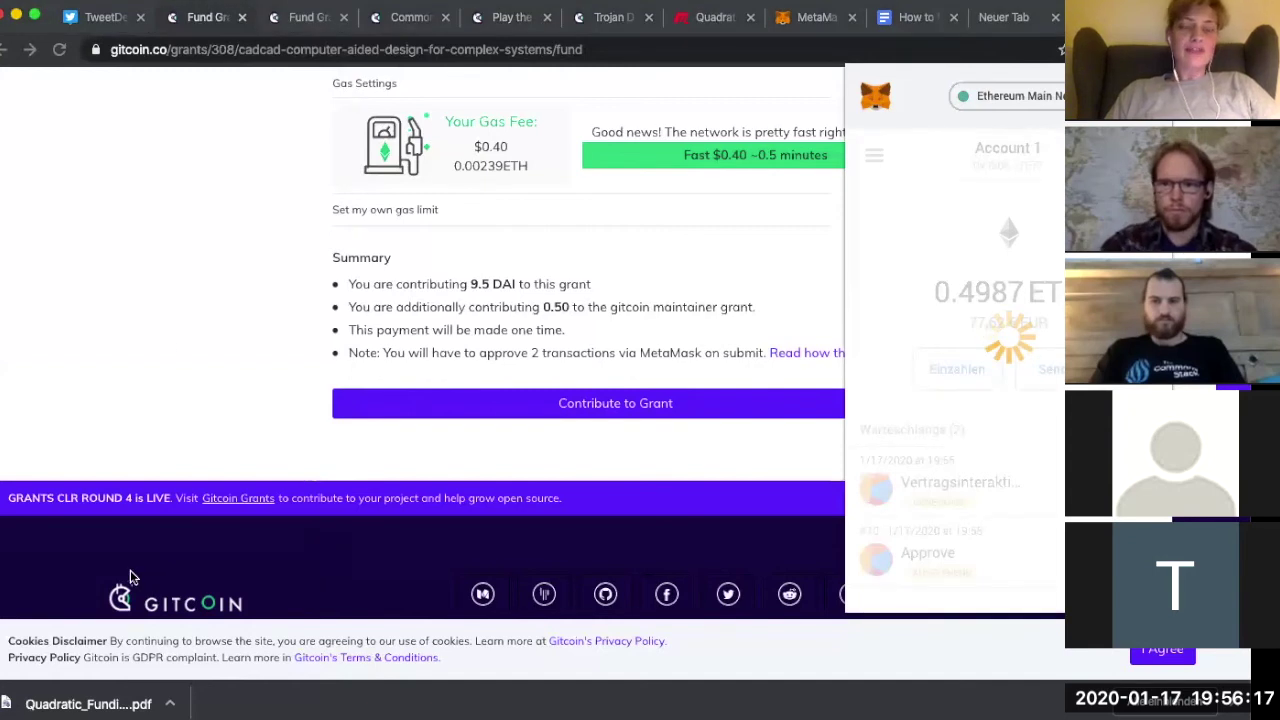
pyautogui.click(179, 348)
pyautogui.scroll(8, 179, 348)
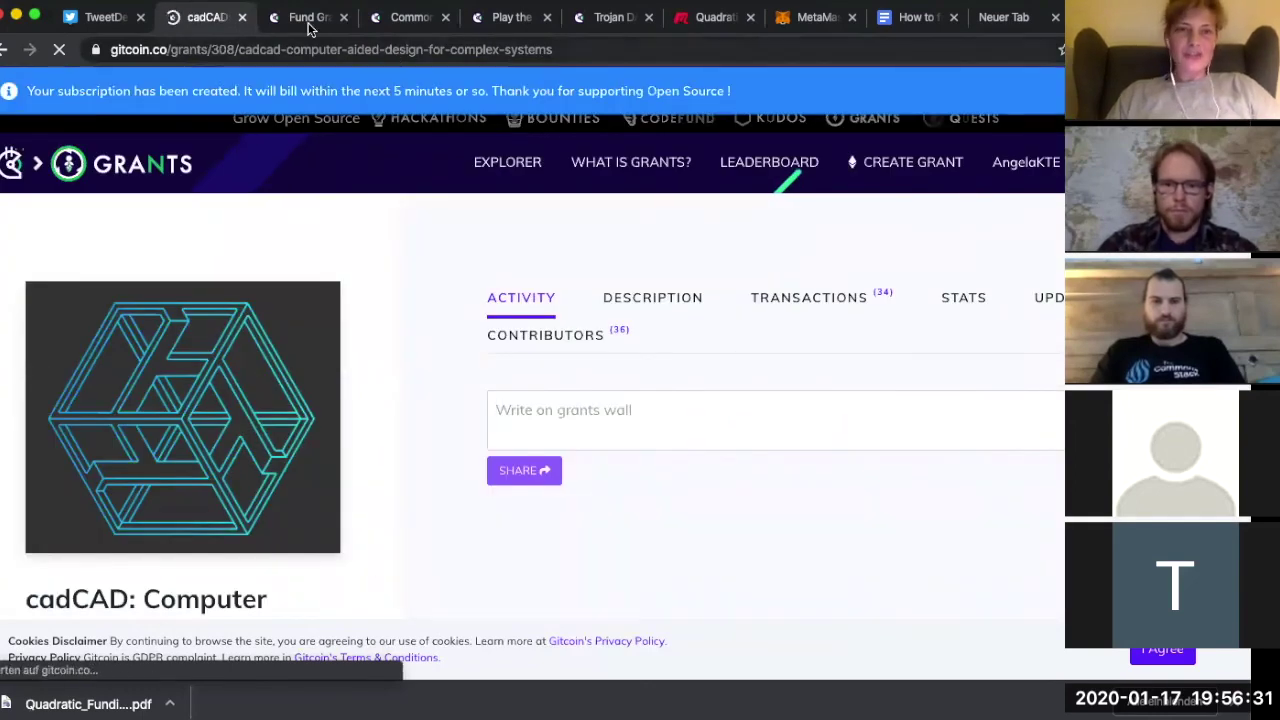
# Step: Switch to the Commons Simulator grant page and load the new activity in its contribution feed
pyautogui.click(405, 20)
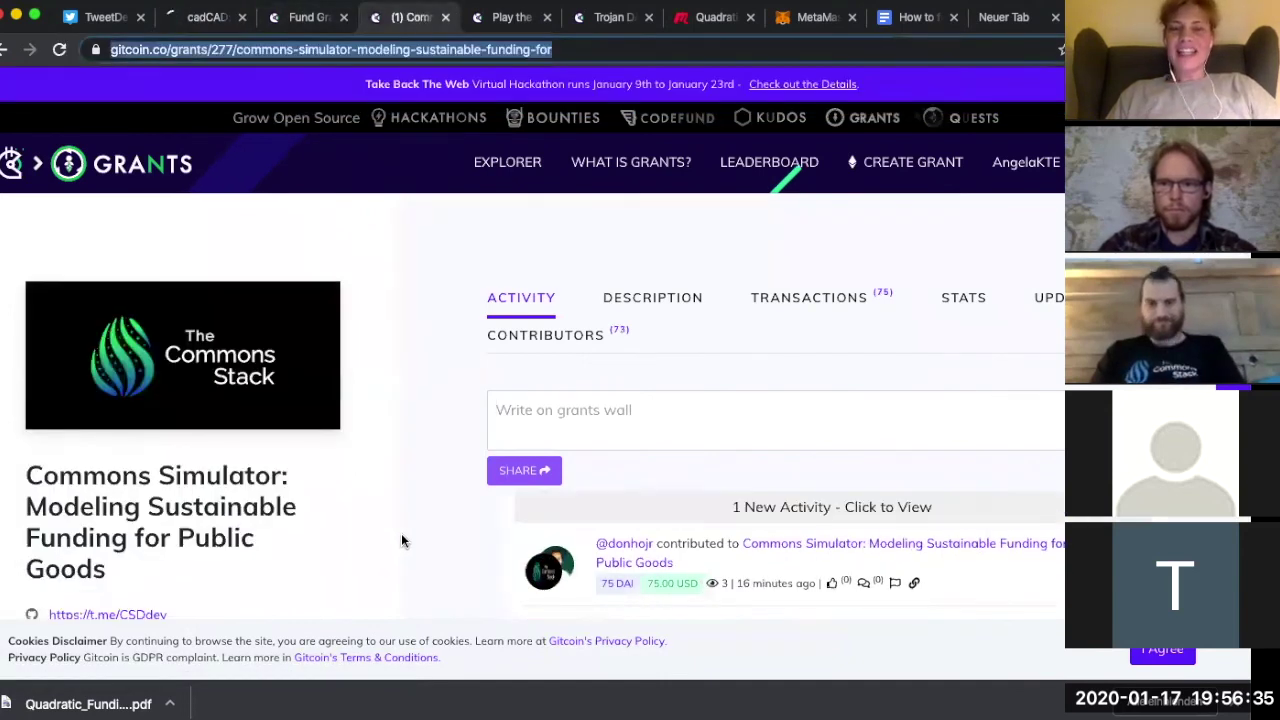
pyautogui.scroll(-3, 401, 535)
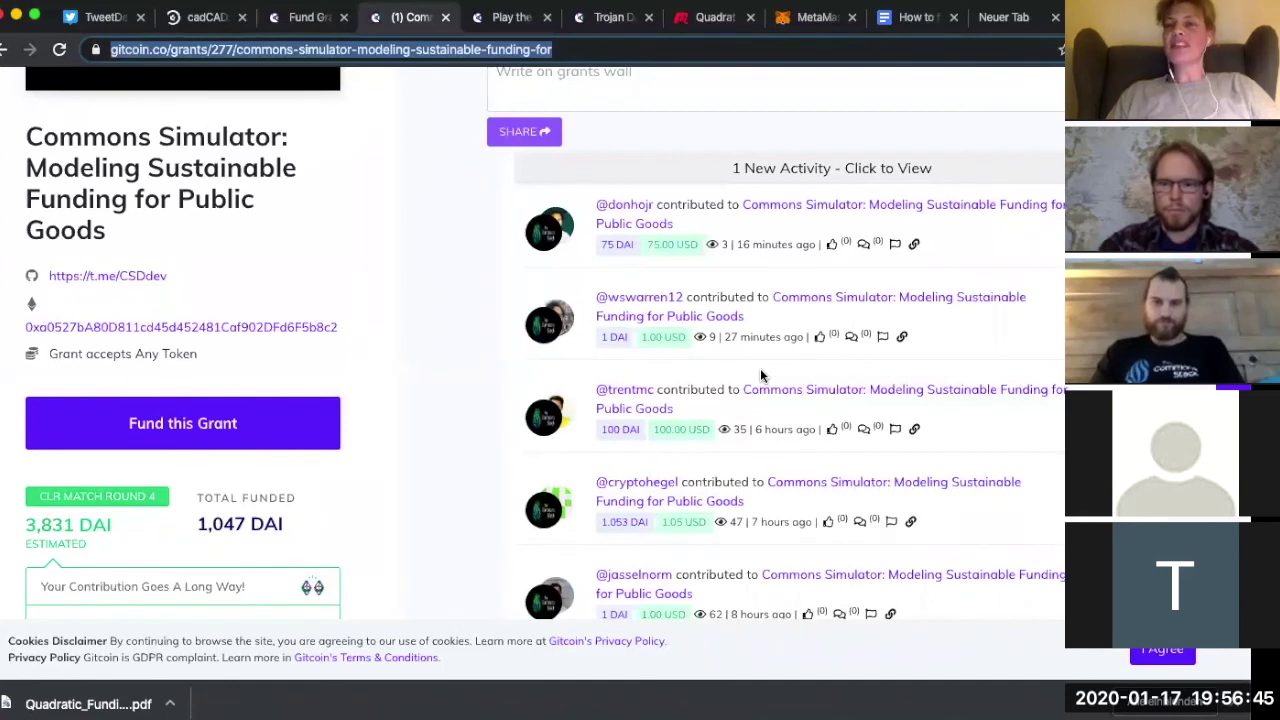
pyautogui.click(826, 160)
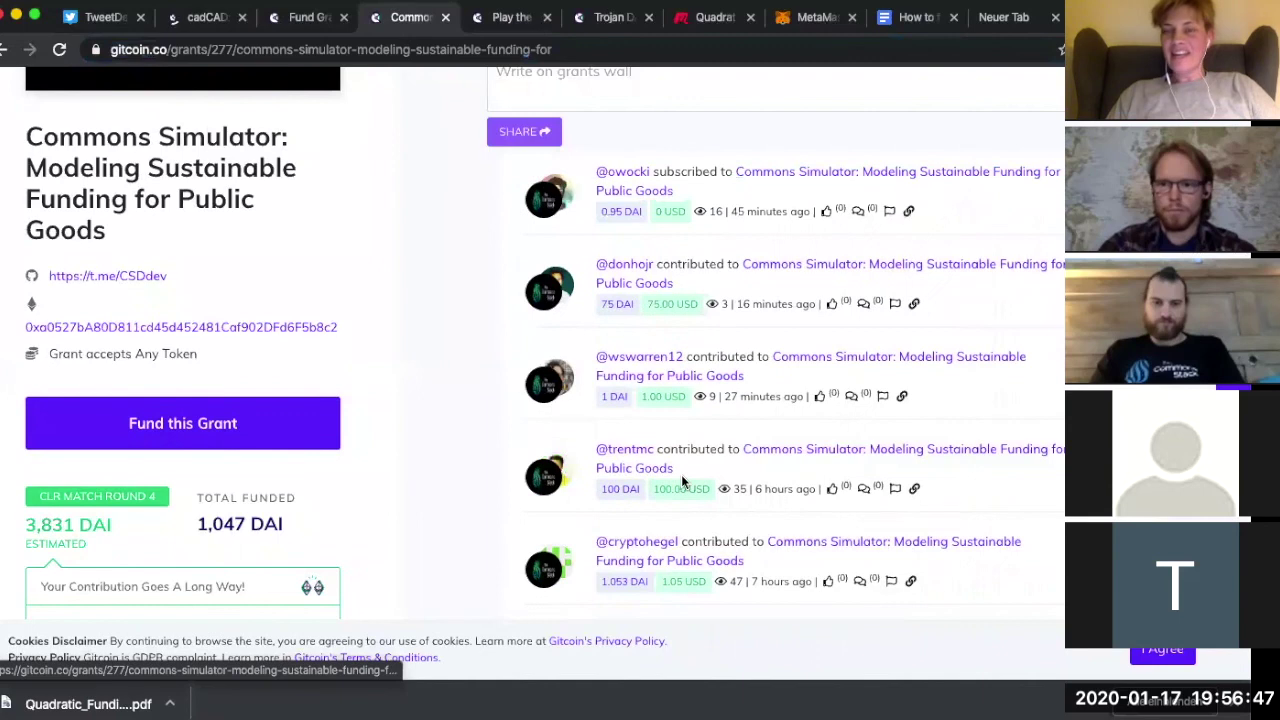